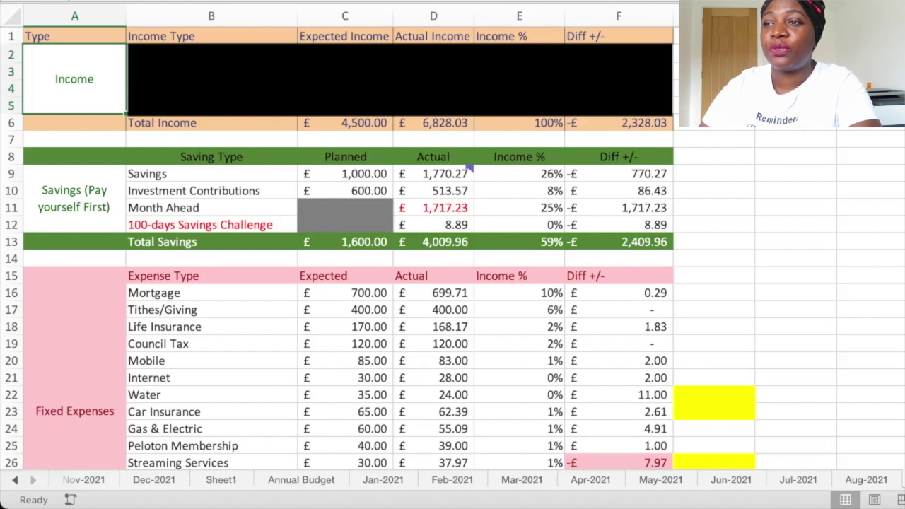
Review the expected amount, actual amount and difference in the Total Income row
{"action": "left_click", "coordinate": [345, 123]}
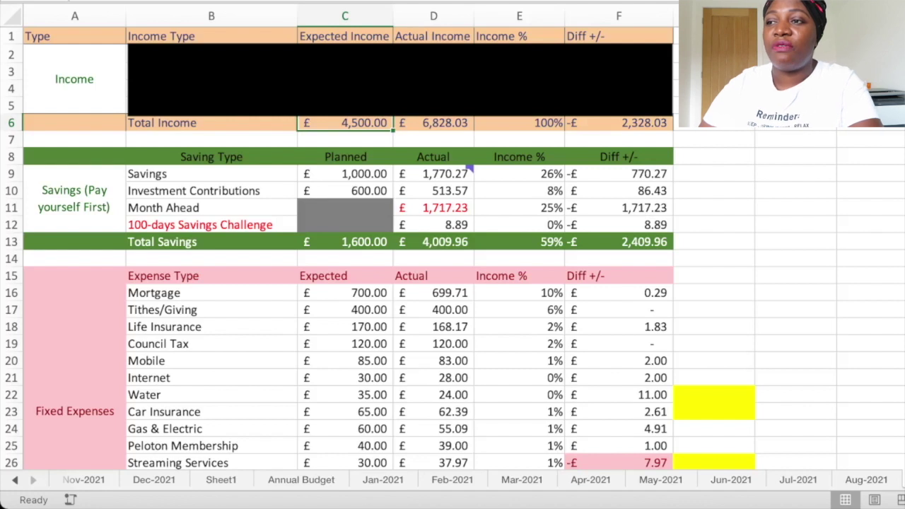
{"action": "left_click", "coordinate": [433, 123]}
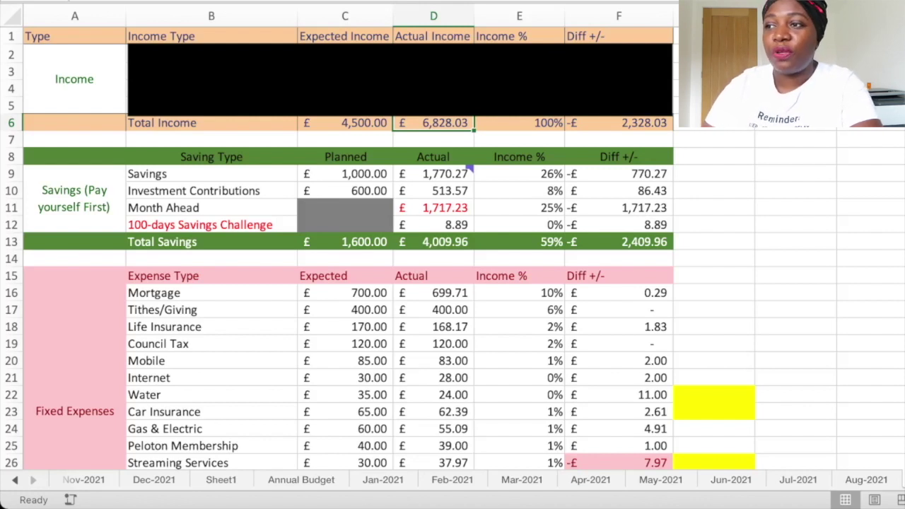
{"action": "left_click", "coordinate": [619, 123]}
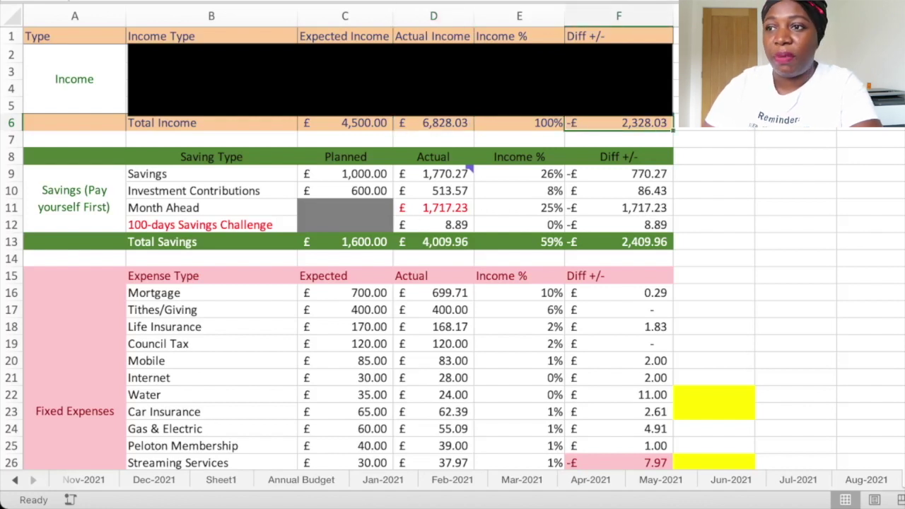
Review the planned amount, actual amount and income percentage for Savings and Investment Contributions in the Savings section
{"action": "scroll", "coordinate": [453, 247], "scroll_direction": "down", "scroll_amount": 3}
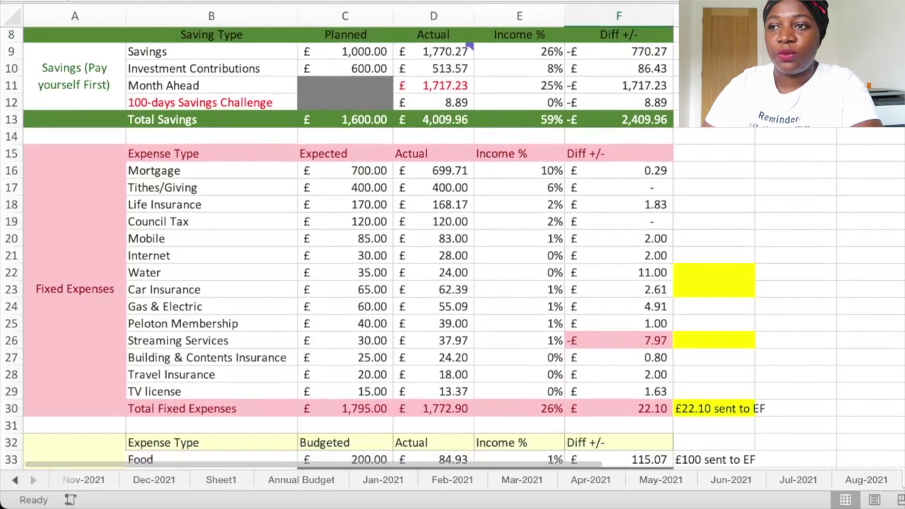
{"action": "left_click", "coordinate": [74, 76]}
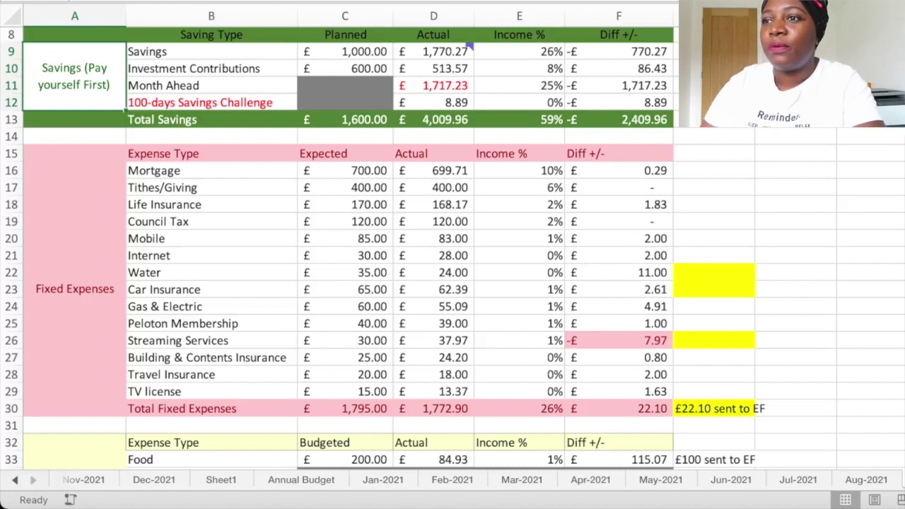
{"action": "left_click", "coordinate": [212, 51]}
{"action": "left_click", "coordinate": [345, 52]}
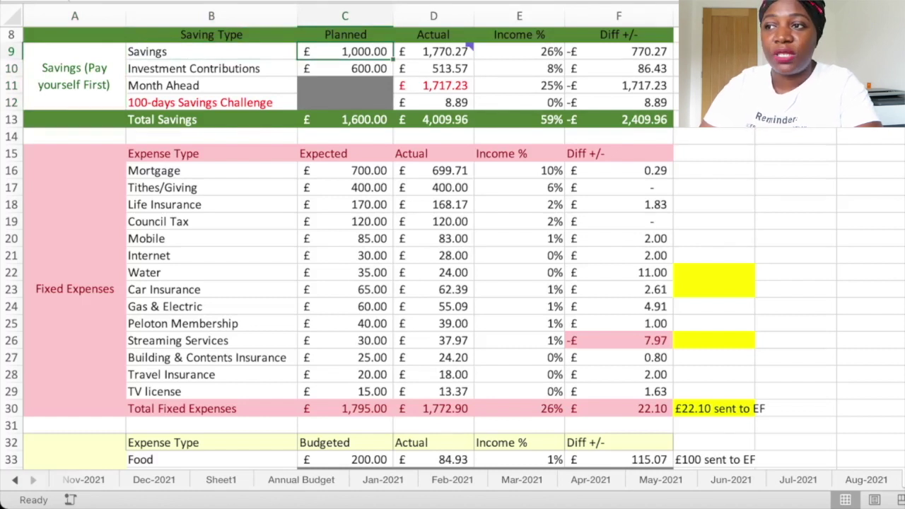
{"action": "left_click", "coordinate": [468, 47]}
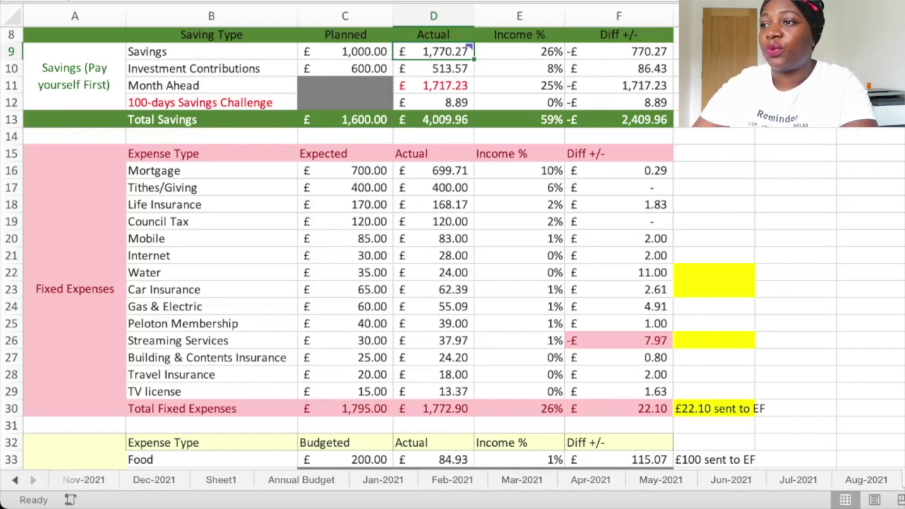
{"action": "left_click", "coordinate": [520, 52]}
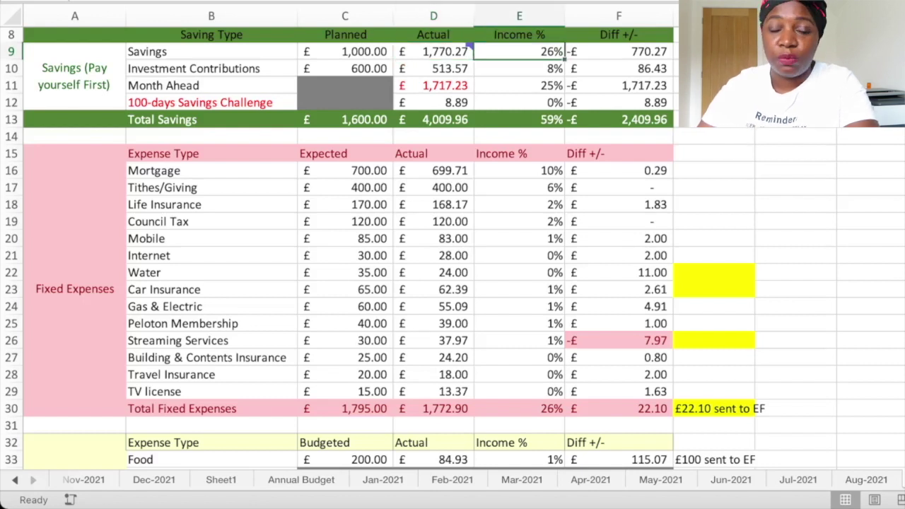
{"action": "left_click", "coordinate": [211, 68]}
{"action": "left_click", "coordinate": [345, 68]}
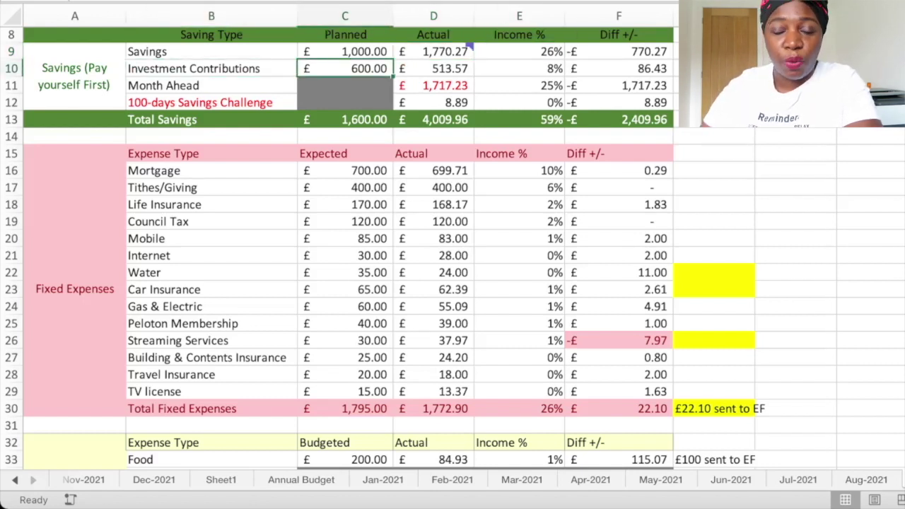
{"action": "left_click", "coordinate": [433, 69]}
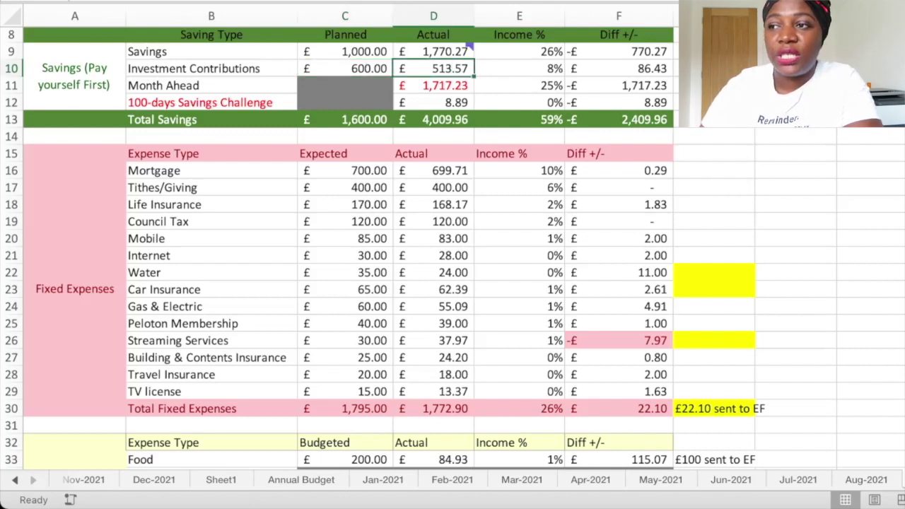
{"action": "left_click", "coordinate": [519, 68]}
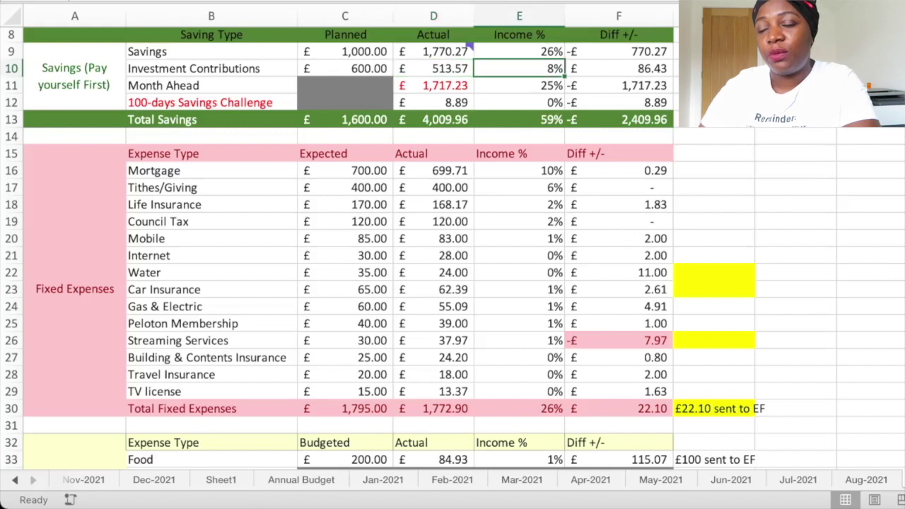
Examine the Month Ahead entry with its income percentage and the 100-days Savings Challenge entry with its actual amount
{"action": "left_click", "coordinate": [211, 86]}
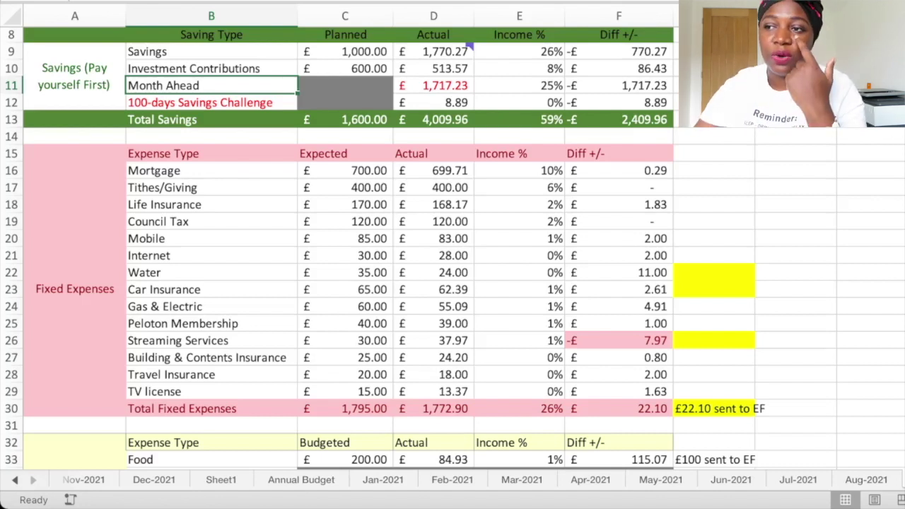
{"action": "left_click_drag", "start_coordinate": [345, 86], "coordinate": [345, 102]}
{"action": "left_click", "coordinate": [345, 85]}
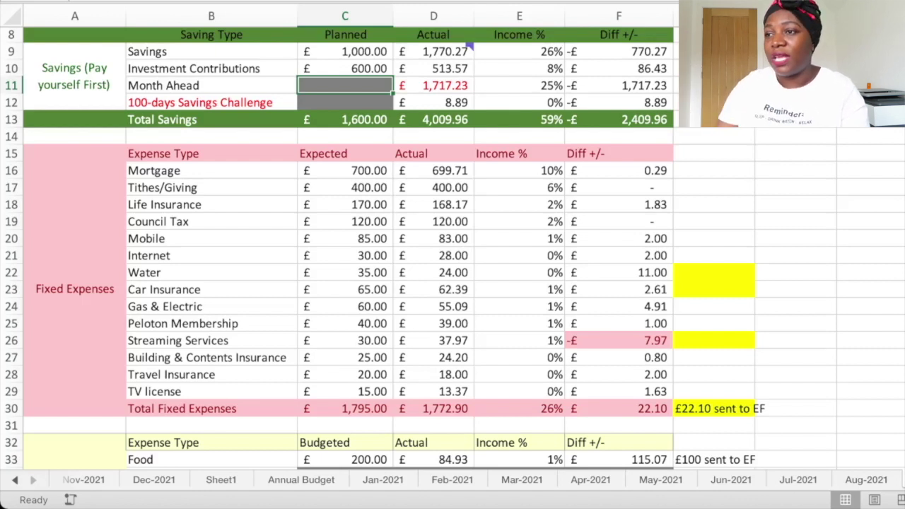
{"action": "left_click", "coordinate": [434, 86]}
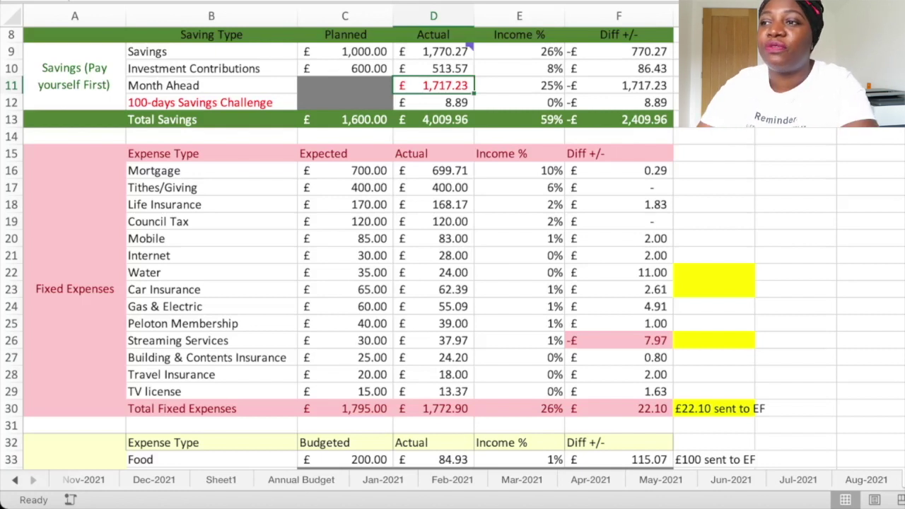
{"action": "left_click", "coordinate": [519, 86]}
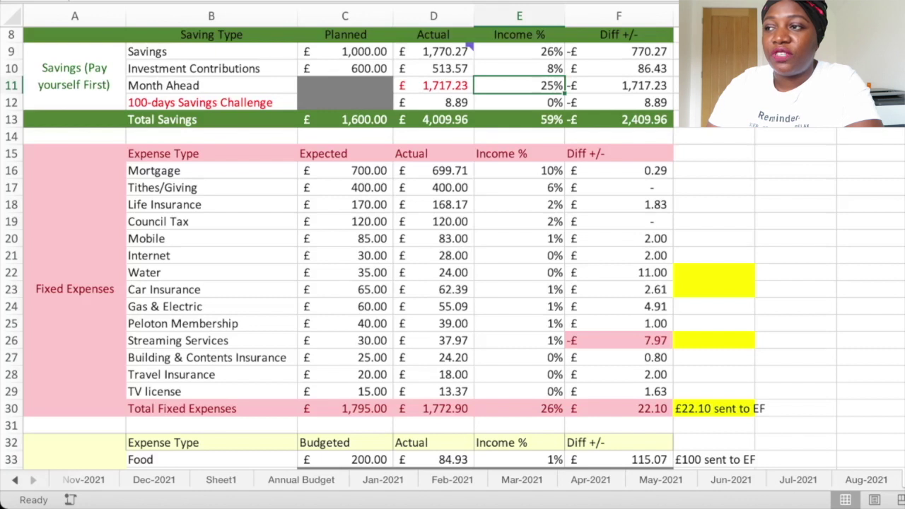
{"action": "left_click", "coordinate": [211, 103]}
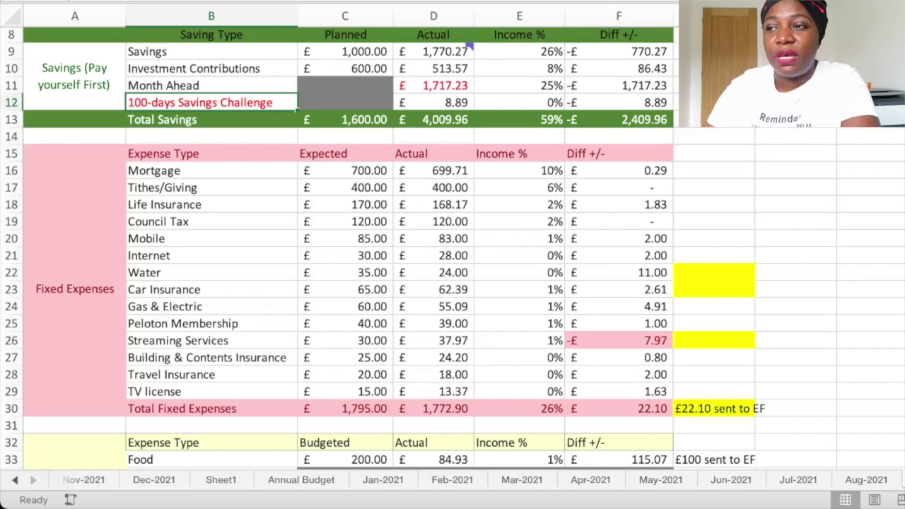
{"action": "left_click", "coordinate": [434, 102]}
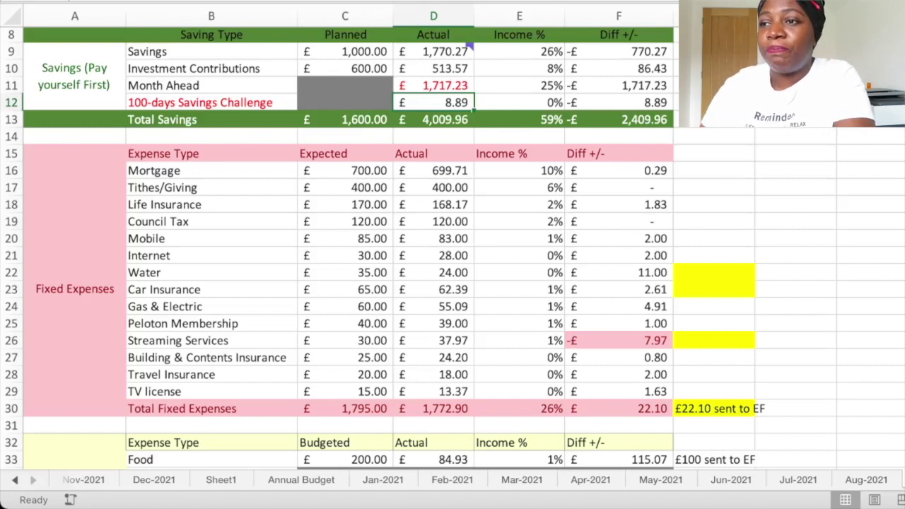
Compare the planned and actual amounts in the Total Savings row
{"action": "left_click", "coordinate": [212, 120]}
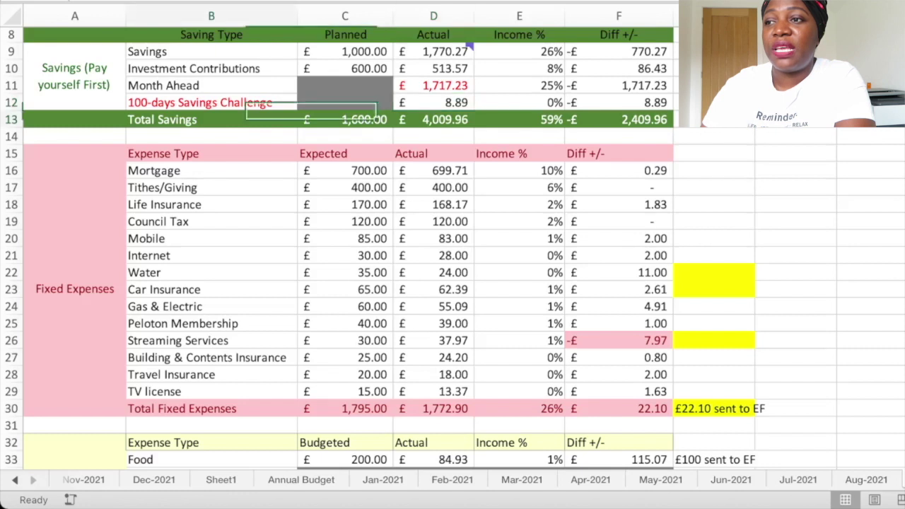
{"action": "left_click", "coordinate": [344, 120]}
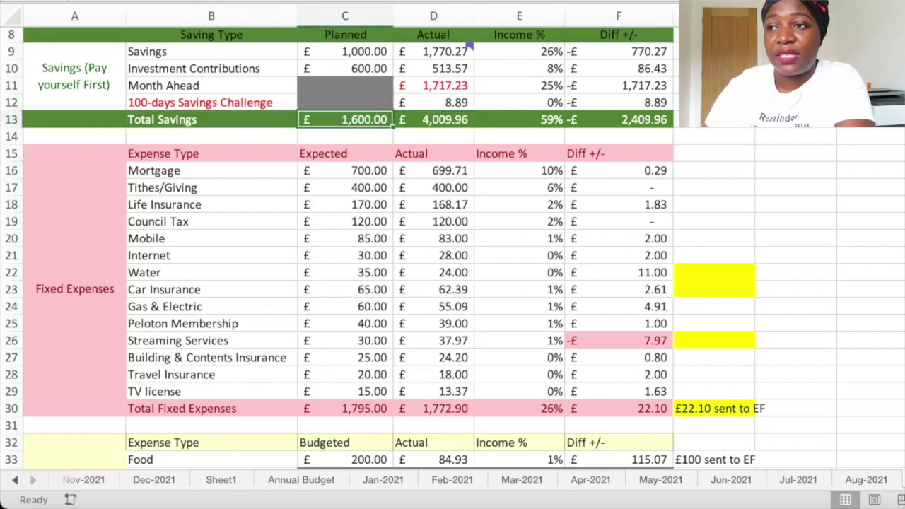
{"action": "left_click", "coordinate": [433, 120]}
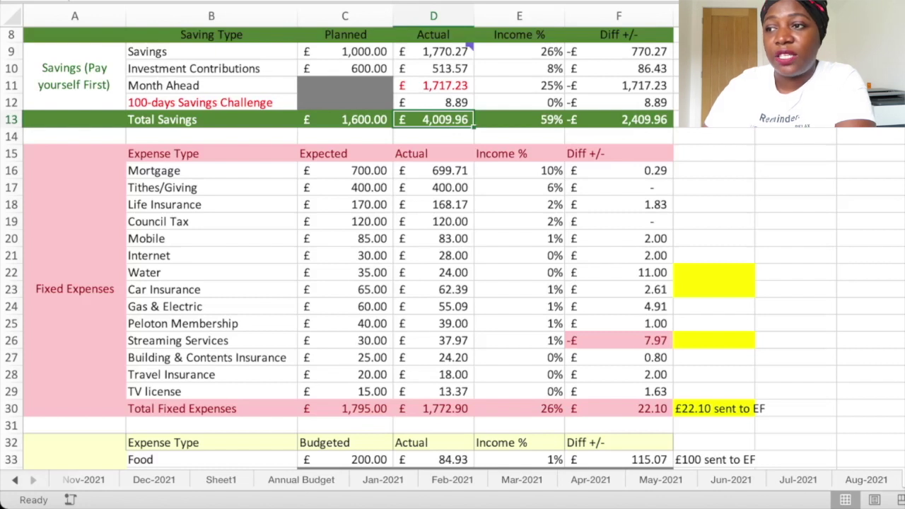
Temporarily clear the Month Ahead actual amount to test its effect on Total Savings, undo the deletion, and check the total's income percentage
{"action": "left_click", "coordinate": [433, 86]}
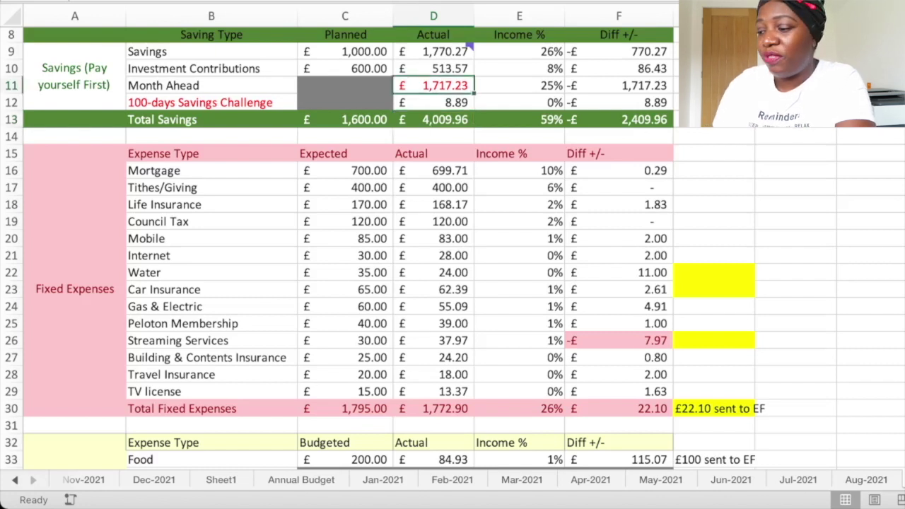
{"action": "key", "text": "Delete"}
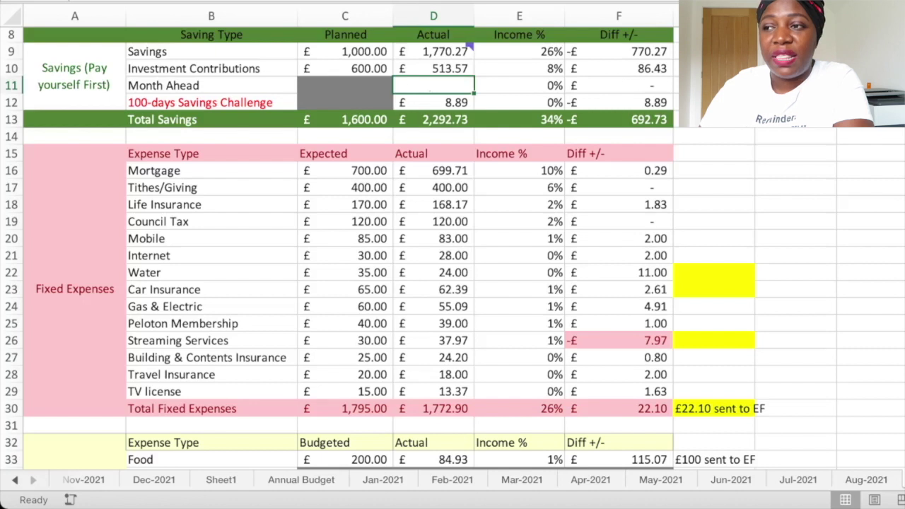
{"action": "key", "text": "ctrl+z"}
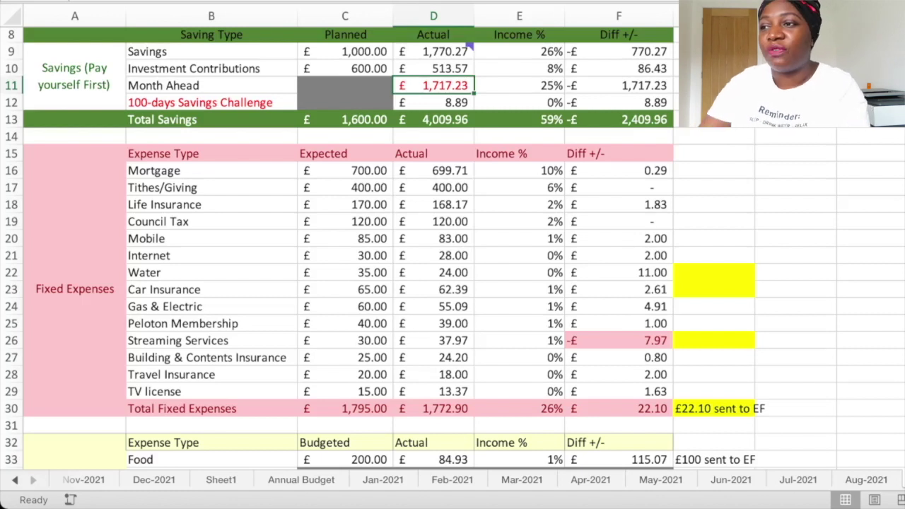
{"action": "left_click", "coordinate": [713, 153]}
{"action": "left_click", "coordinate": [519, 119]}
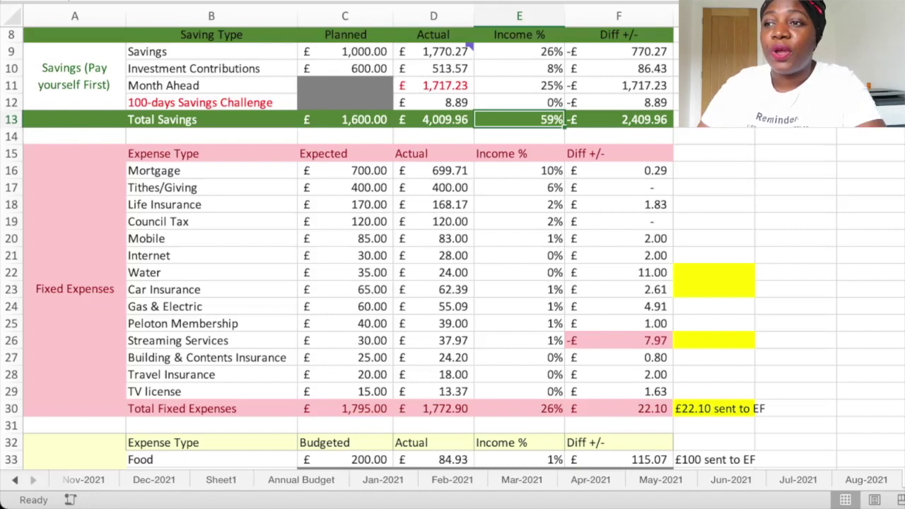
Review the Fixed Expenses section, comparing the expected and actual amounts for Water
{"action": "scroll", "coordinate": [452, 247], "scroll_direction": "down", "scroll_amount": 2}
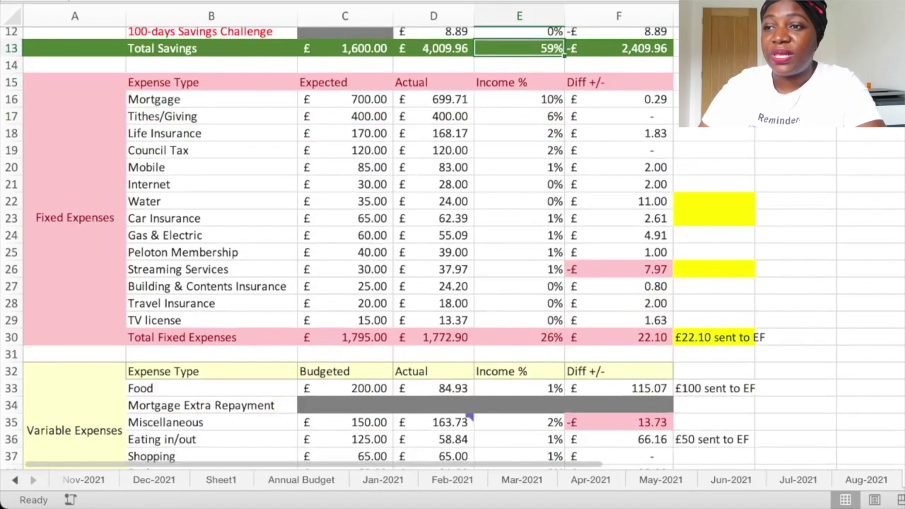
{"action": "left_click", "coordinate": [75, 217]}
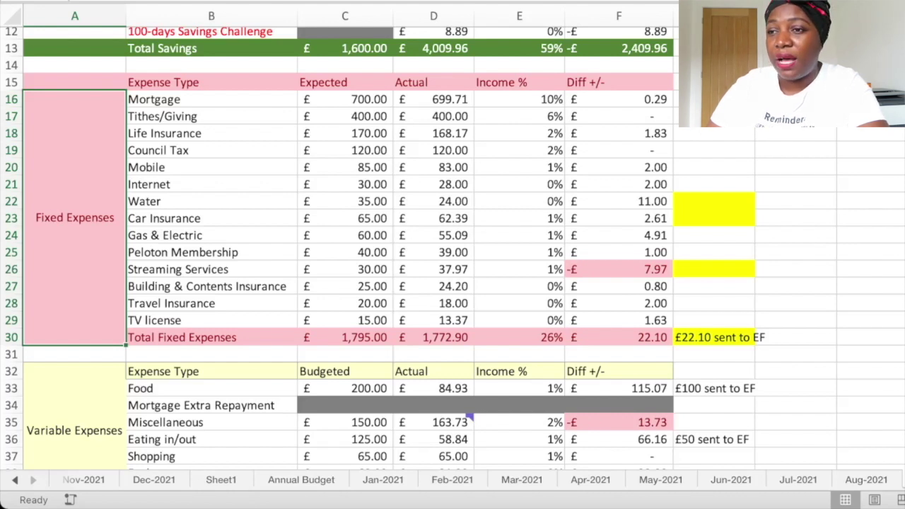
{"action": "scroll", "coordinate": [346, 247], "scroll_direction": "right", "scroll_amount": 1}
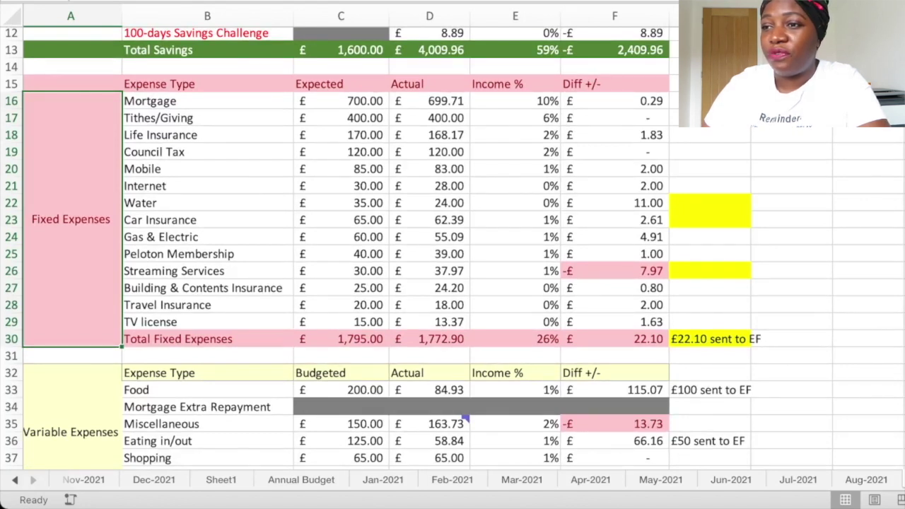
{"action": "left_click", "coordinate": [207, 203]}
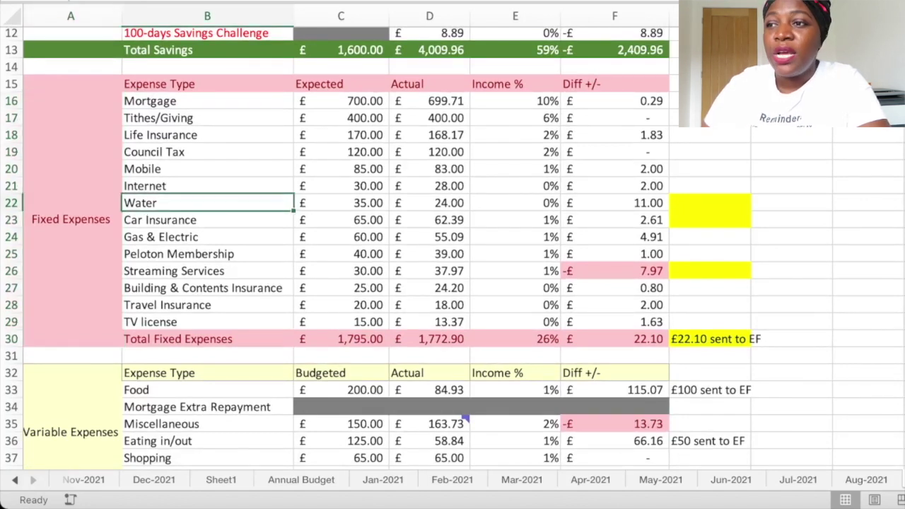
{"action": "left_click", "coordinate": [341, 202]}
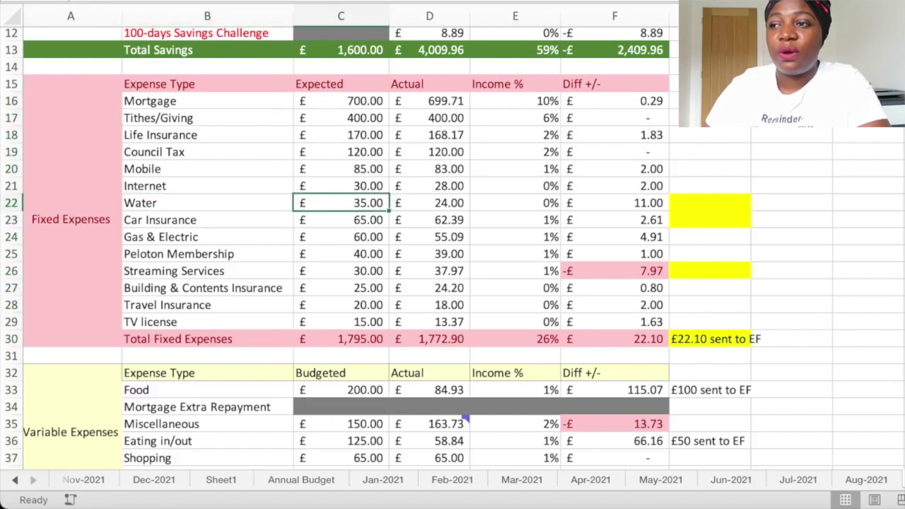
{"action": "left_click", "coordinate": [429, 203]}
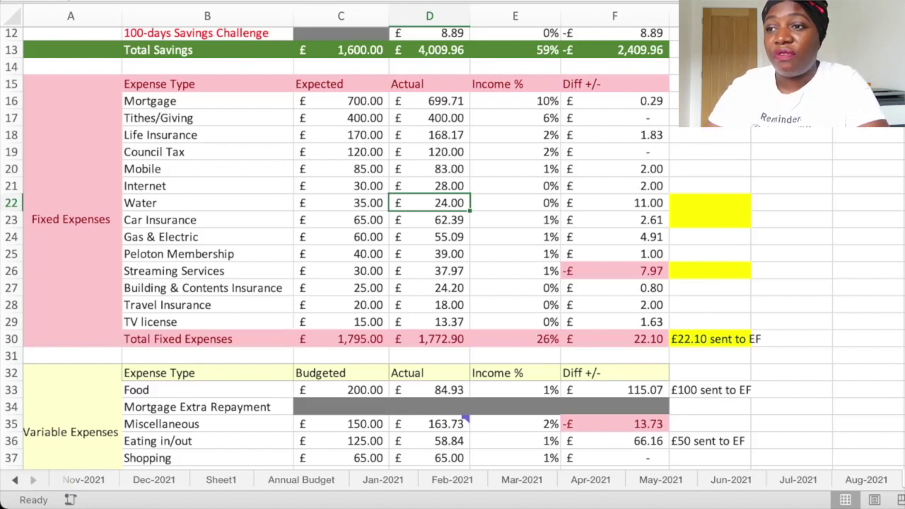
Compare the expected and actual amounts for Car Insurance in the Fixed Expenses section
{"action": "left_click", "coordinate": [207, 219]}
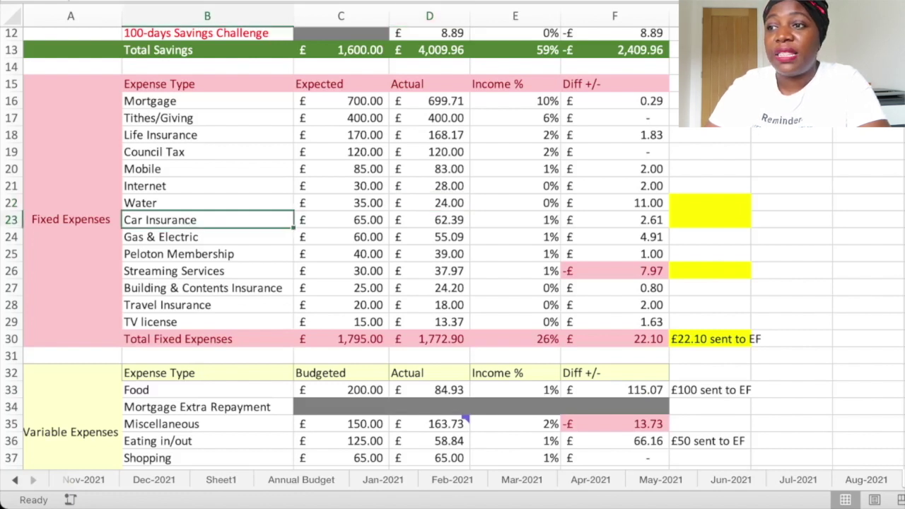
{"action": "left_click", "coordinate": [341, 220]}
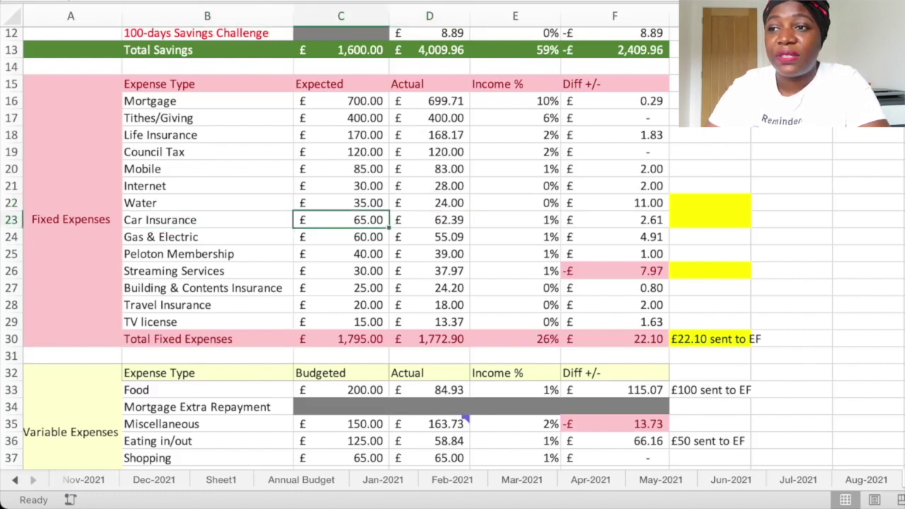
{"action": "left_click", "coordinate": [430, 220]}
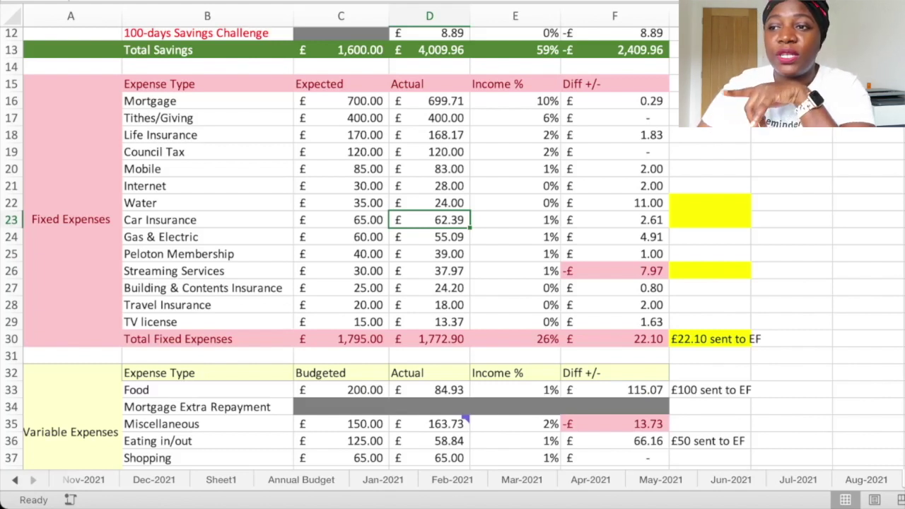
Compare the expected and actual amounts for Streaming Services and check the row's difference
{"action": "left_click", "coordinate": [207, 270]}
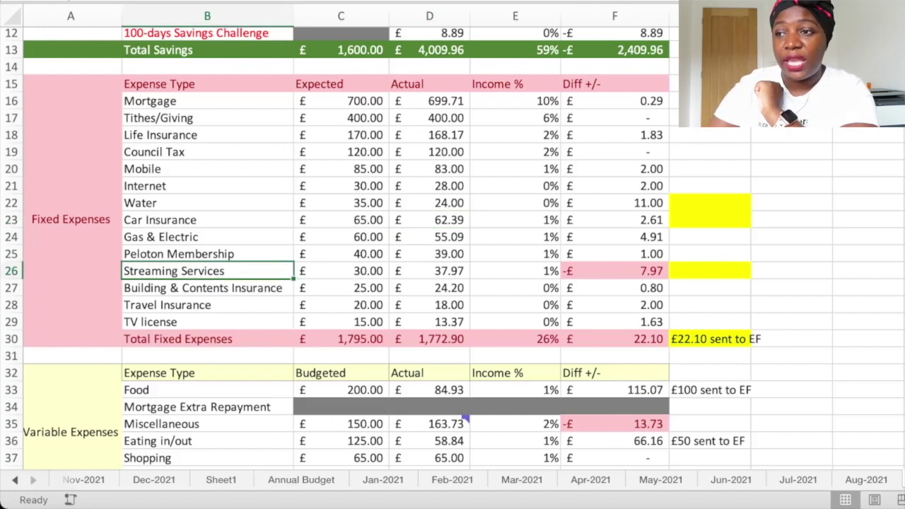
{"action": "left_click", "coordinate": [340, 271]}
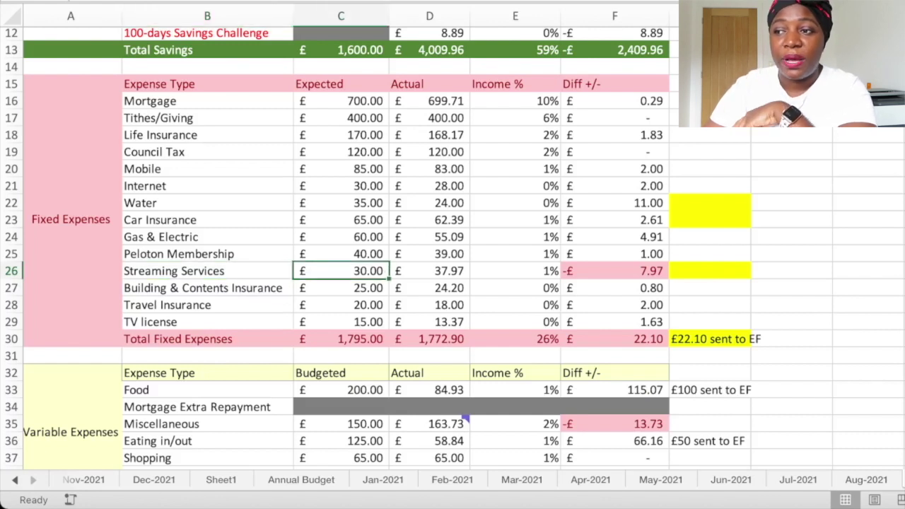
{"action": "left_click", "coordinate": [429, 271]}
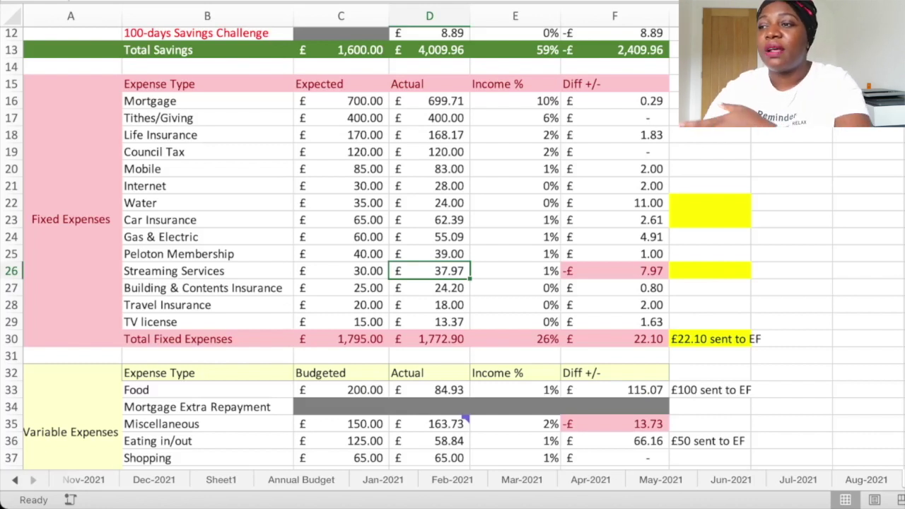
{"action": "left_click", "coordinate": [614, 271]}
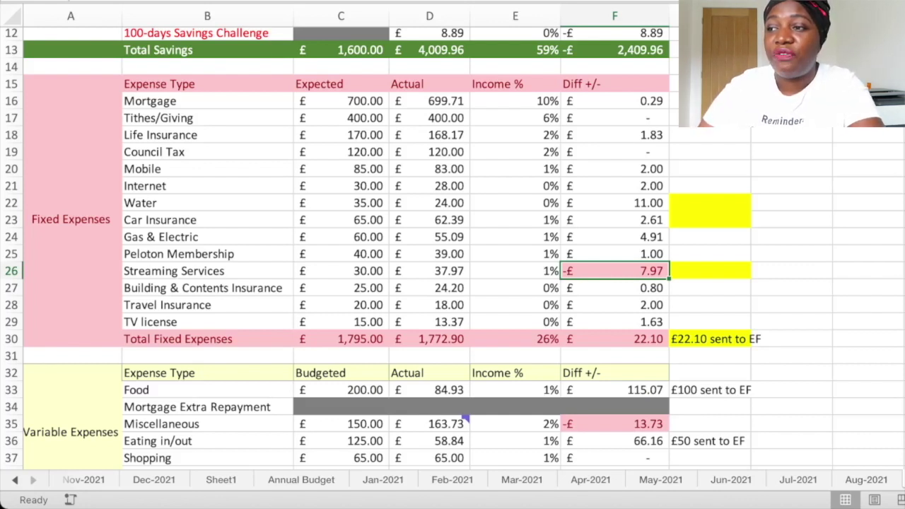
Examine the note beside Total Fixed Expenses about money sent to EF and the total's difference
{"action": "left_click", "coordinate": [709, 339]}
{"action": "scroll", "coordinate": [709, 339], "scroll_direction": "right", "scroll_amount": 2}
{"action": "scroll", "coordinate": [710, 339], "scroll_direction": "down", "scroll_amount": 1}
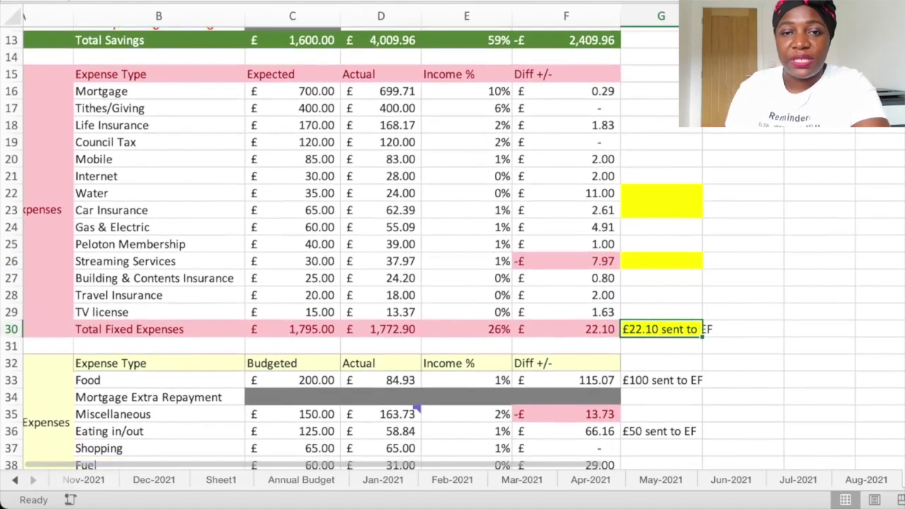
{"action": "scroll", "coordinate": [452, 240], "scroll_direction": "left", "scroll_amount": 2}
{"action": "scroll", "coordinate": [452, 240], "scroll_direction": "right", "scroll_amount": 2}
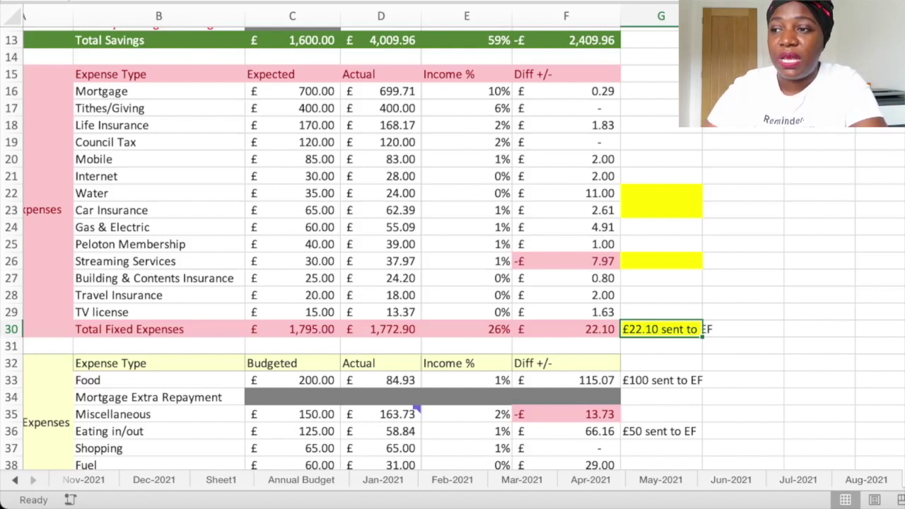
{"action": "left_click", "coordinate": [566, 329]}
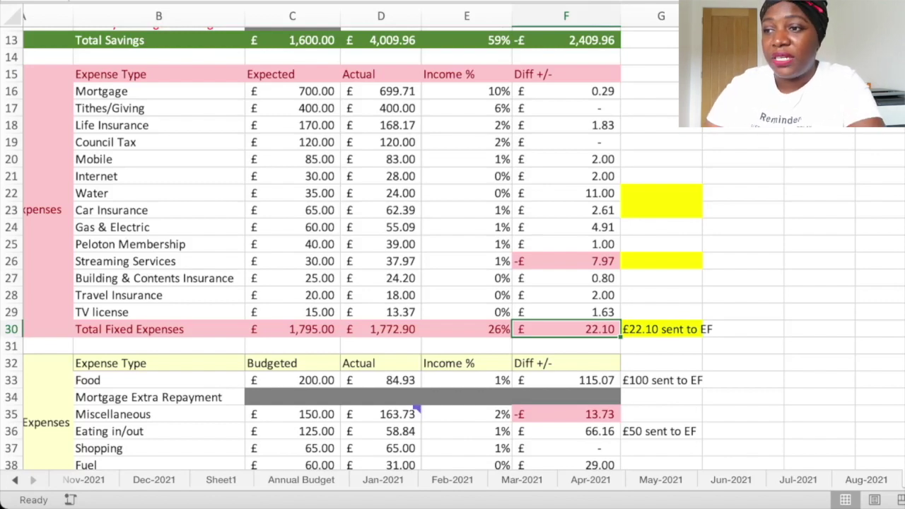
Compare the expected and actual amounts in the Total Fixed Expenses row and check its income percentage
{"action": "scroll", "coordinate": [452, 247], "scroll_direction": "left", "scroll_amount": 2}
{"action": "scroll", "coordinate": [453, 247], "scroll_direction": "up", "scroll_amount": 1}
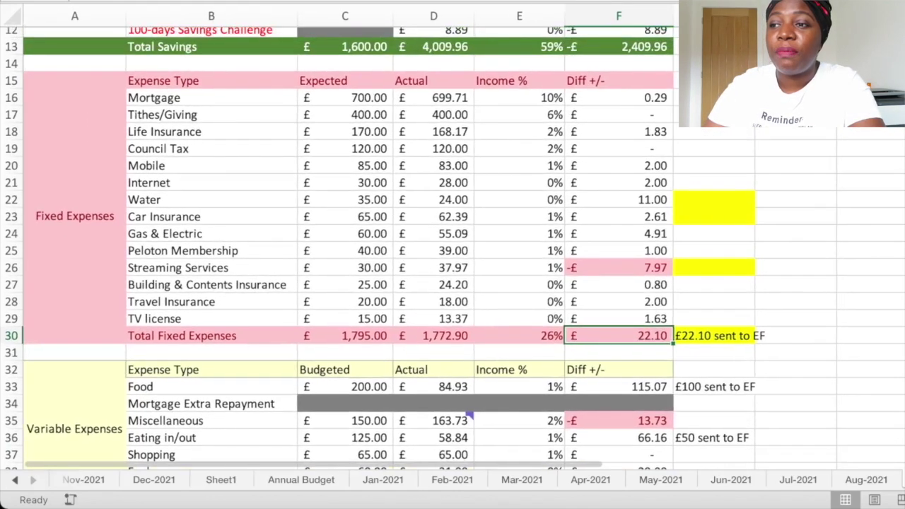
{"action": "left_click", "coordinate": [345, 335]}
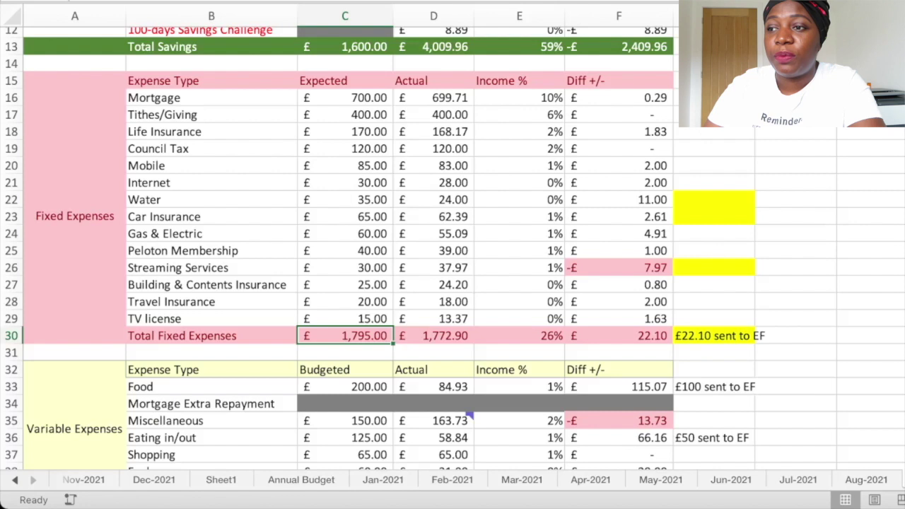
{"action": "left_click", "coordinate": [434, 335]}
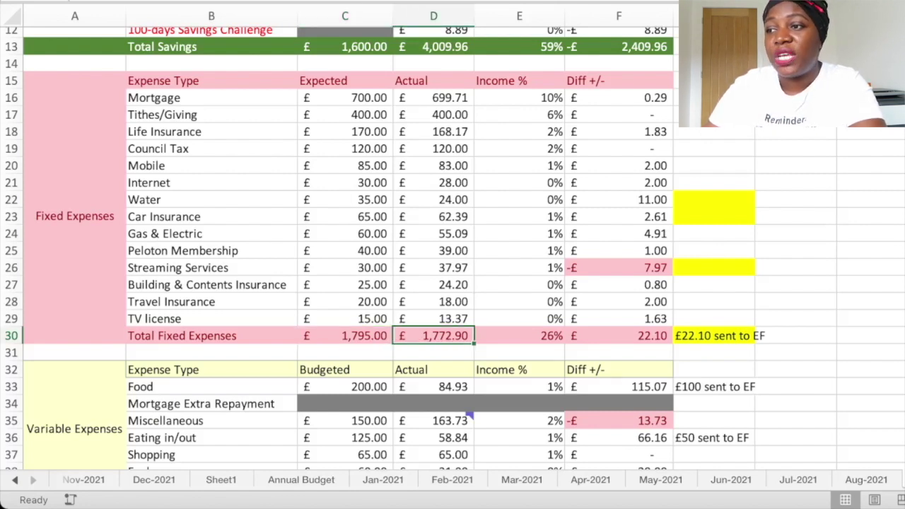
{"action": "key", "text": "Right"}
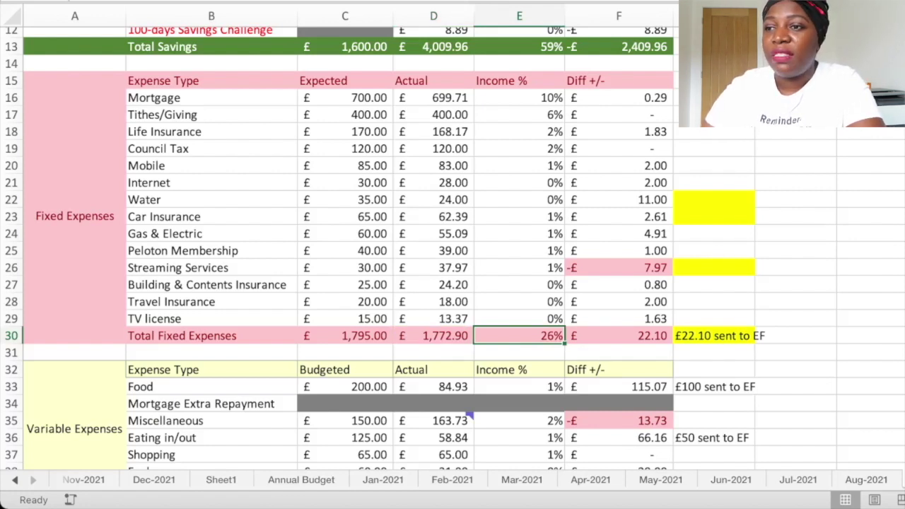
Review the Variable Expenses section, comparing the budgeted and actual amounts for Food and checking its difference and the adjacent note
{"action": "scroll", "coordinate": [452, 247], "scroll_direction": "down", "scroll_amount": 6}
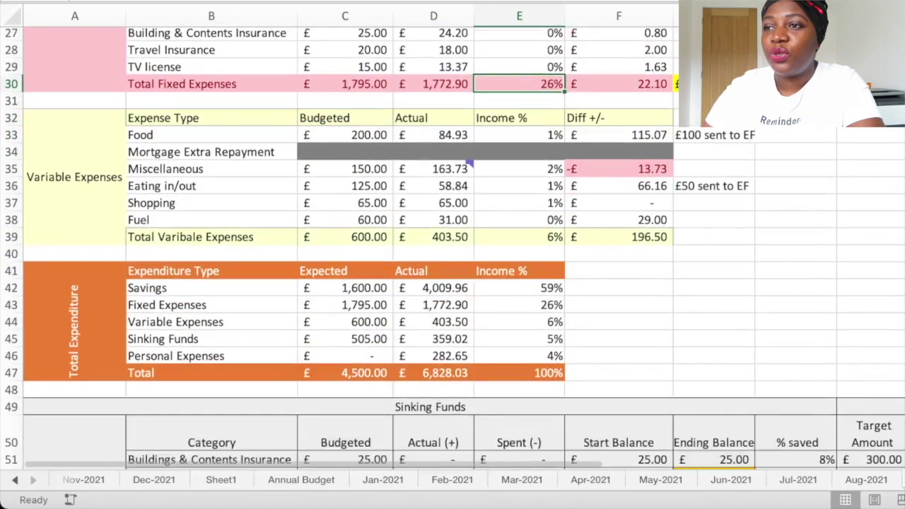
{"action": "scroll", "coordinate": [453, 248], "scroll_direction": "down", "scroll_amount": 1}
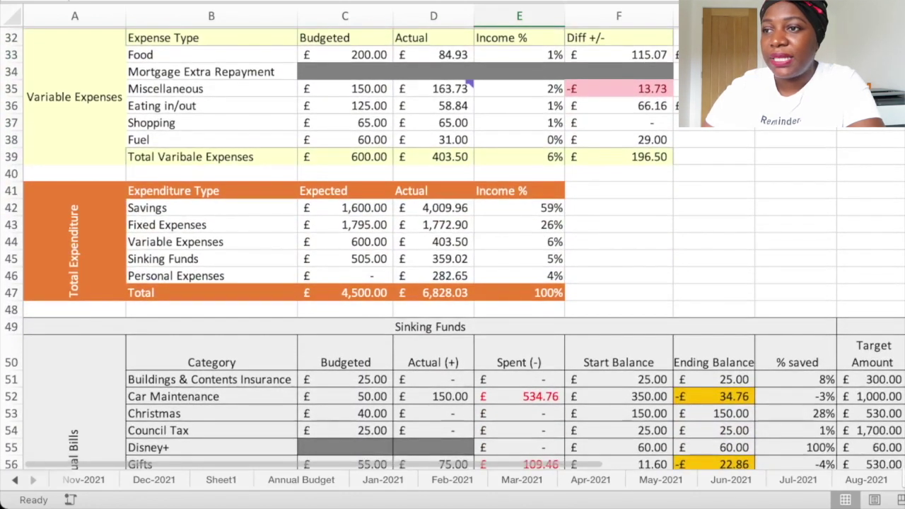
{"action": "left_click", "coordinate": [74, 97]}
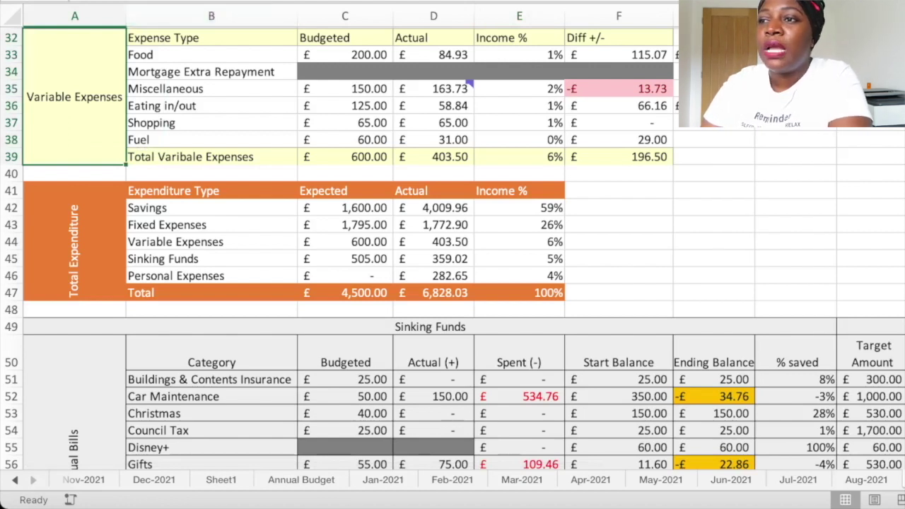
{"action": "left_click", "coordinate": [210, 54]}
{"action": "left_click", "coordinate": [345, 55]}
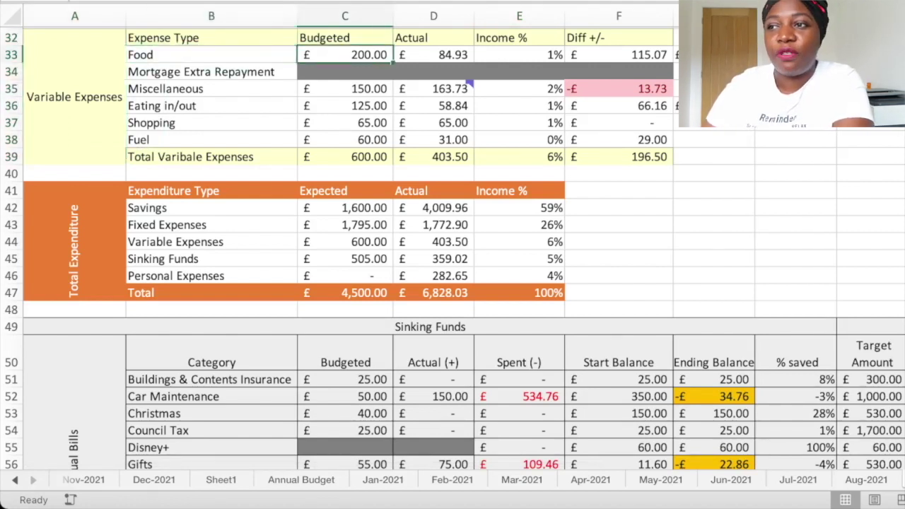
{"action": "left_click", "coordinate": [433, 55]}
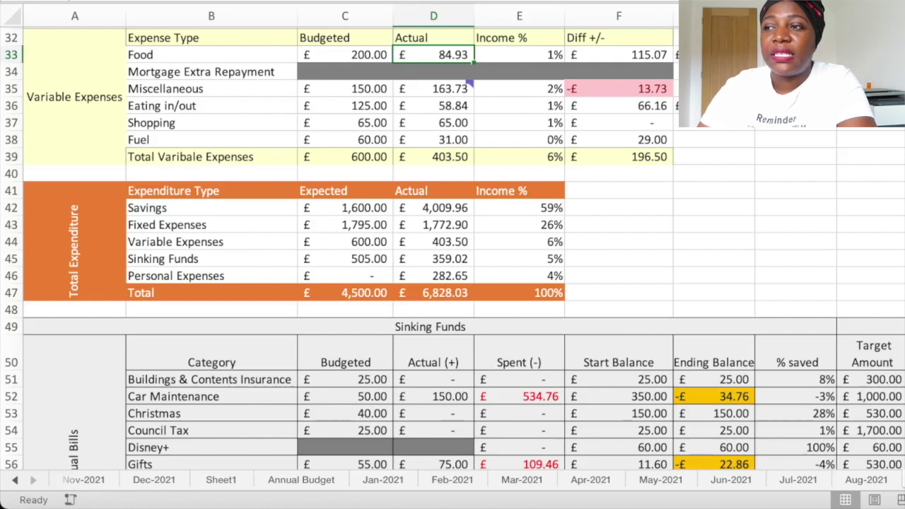
{"action": "left_click", "coordinate": [618, 55]}
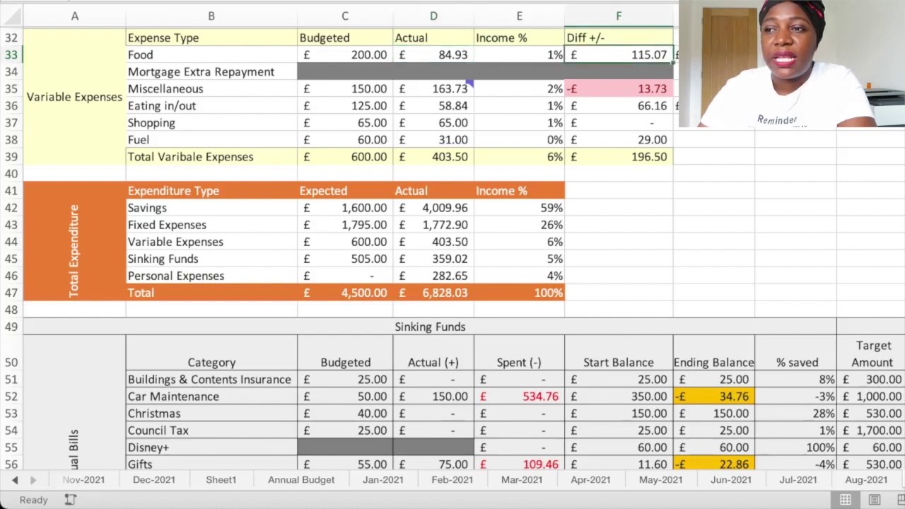
{"action": "scroll", "coordinate": [452, 240], "scroll_direction": "up", "scroll_amount": 1}
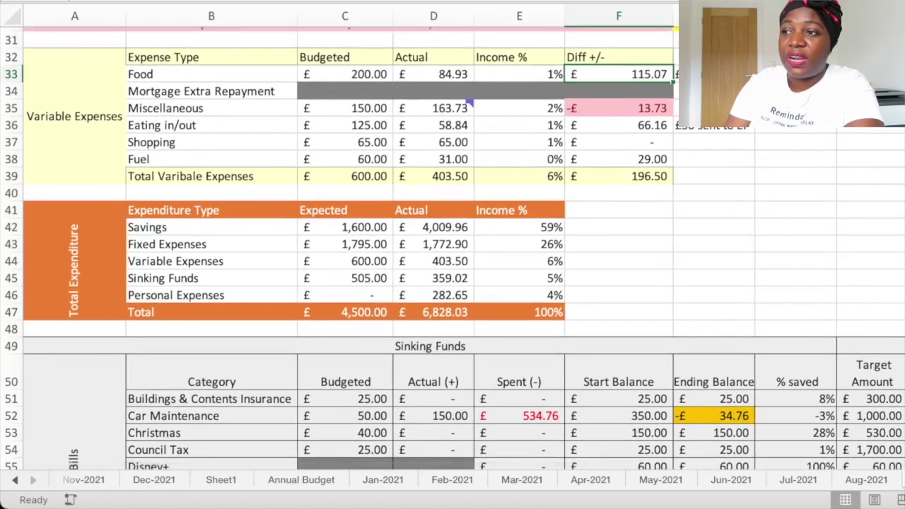
{"action": "scroll", "coordinate": [452, 240], "scroll_direction": "up", "scroll_amount": 1}
{"action": "scroll", "coordinate": [452, 240], "scroll_direction": "right", "scroll_amount": 1}
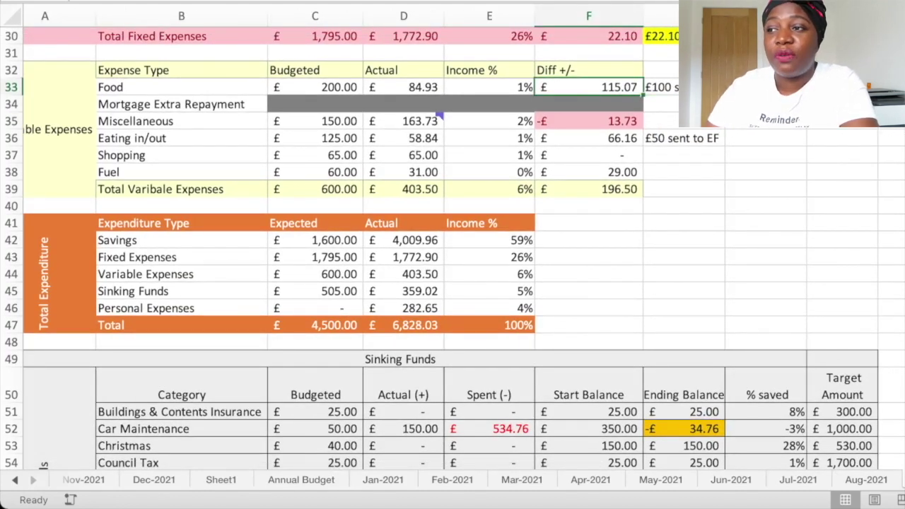
{"action": "scroll", "coordinate": [453, 240], "scroll_direction": "left", "scroll_amount": 1}
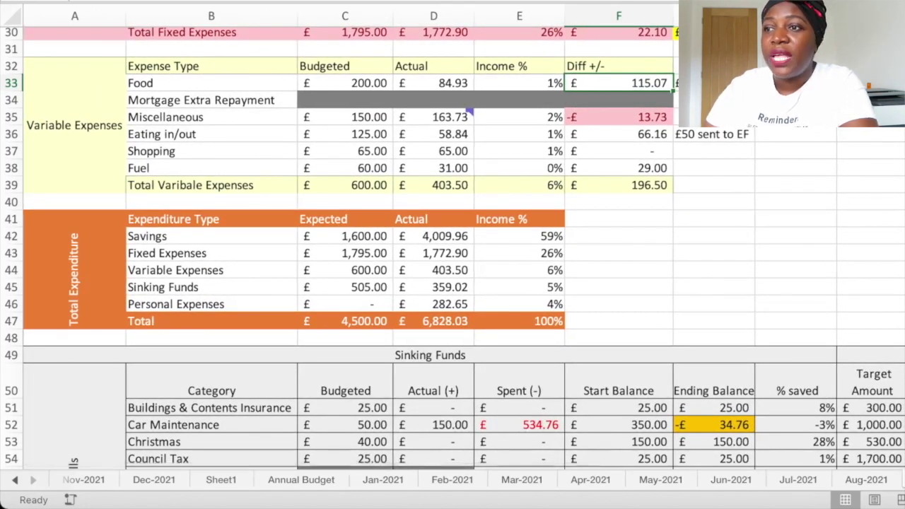
Check the Mortgage Extra Repayment entry and compare the budgeted amount, actual amount and difference for Miscellaneous
{"action": "left_click", "coordinate": [211, 101]}
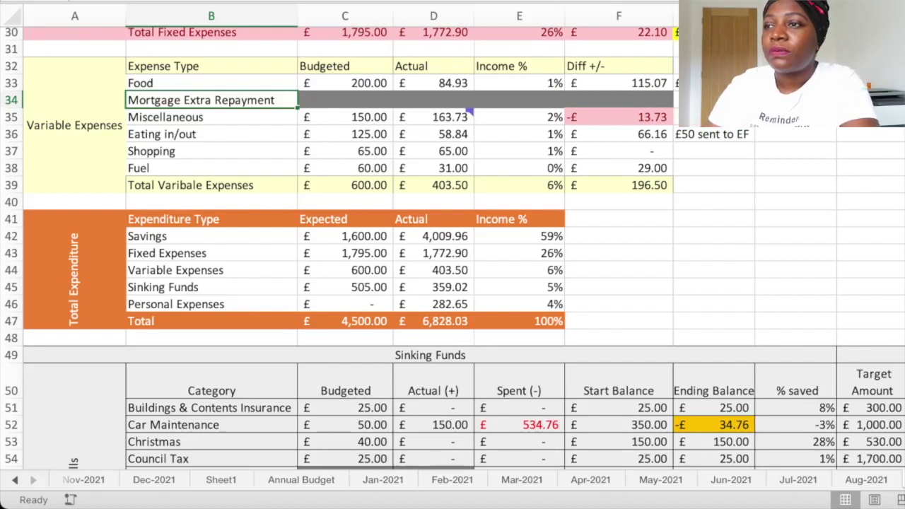
{"action": "left_click", "coordinate": [211, 117]}
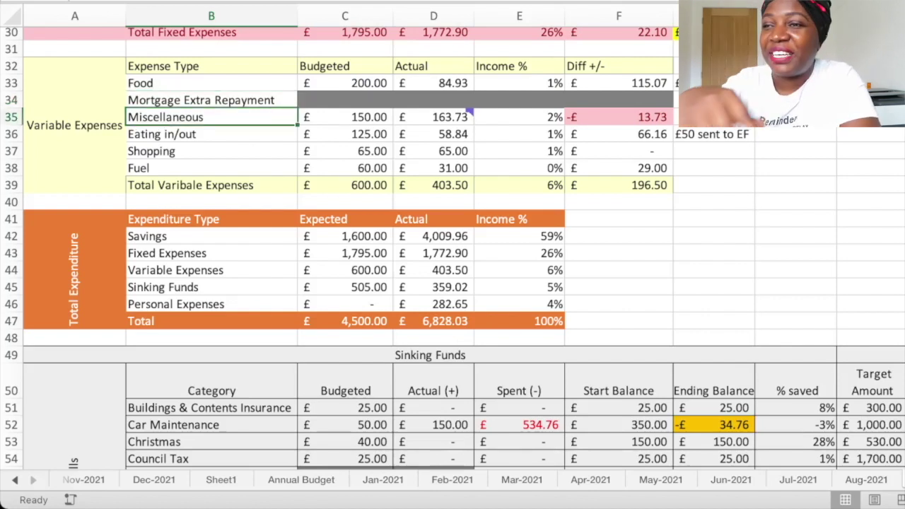
{"action": "left_click", "coordinate": [345, 118]}
{"action": "left_click", "coordinate": [433, 117]}
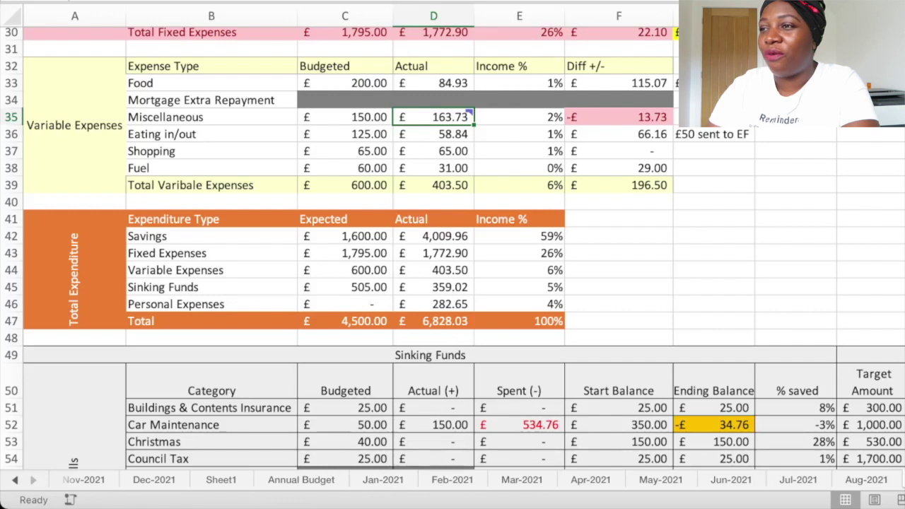
{"action": "left_click", "coordinate": [433, 134]}
{"action": "left_click", "coordinate": [619, 117]}
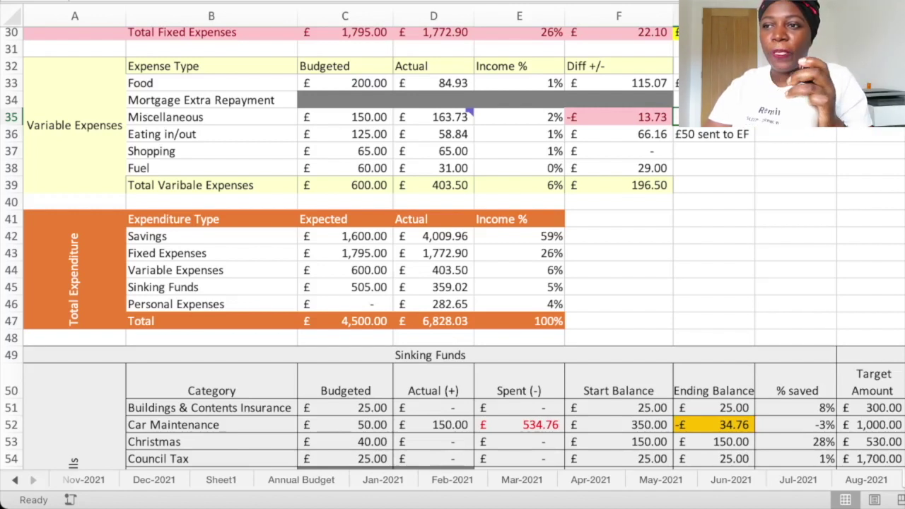
Compare the budgeted and actual amounts for Eating in/out and check its difference and the note about money sent to EF
{"action": "left_click", "coordinate": [212, 134]}
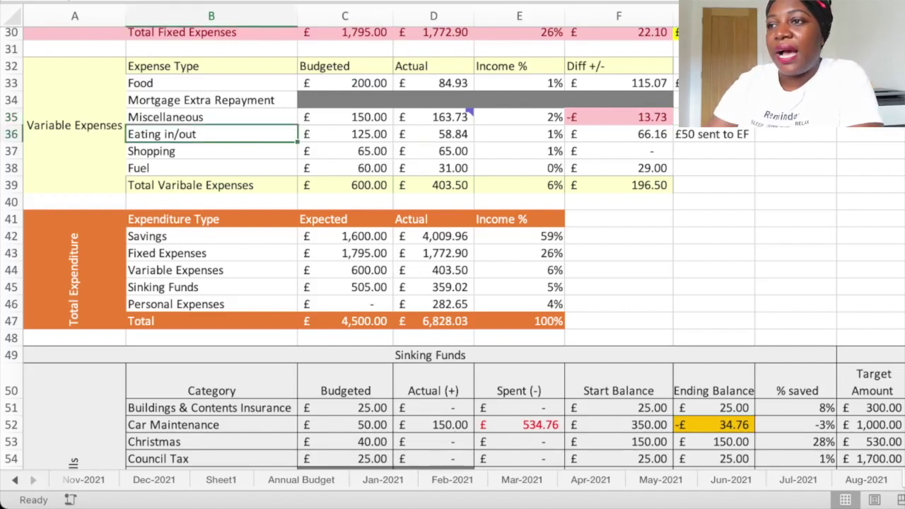
{"action": "left_click", "coordinate": [345, 134]}
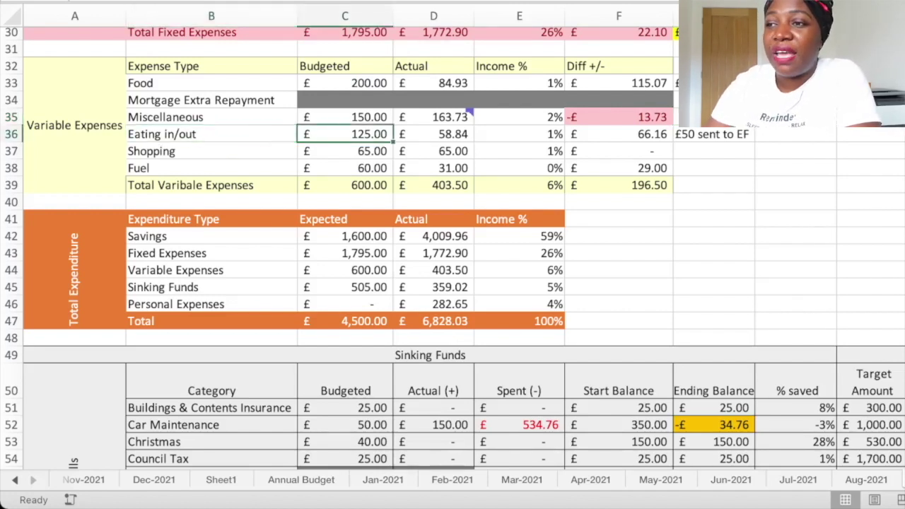
{"action": "left_click", "coordinate": [433, 134]}
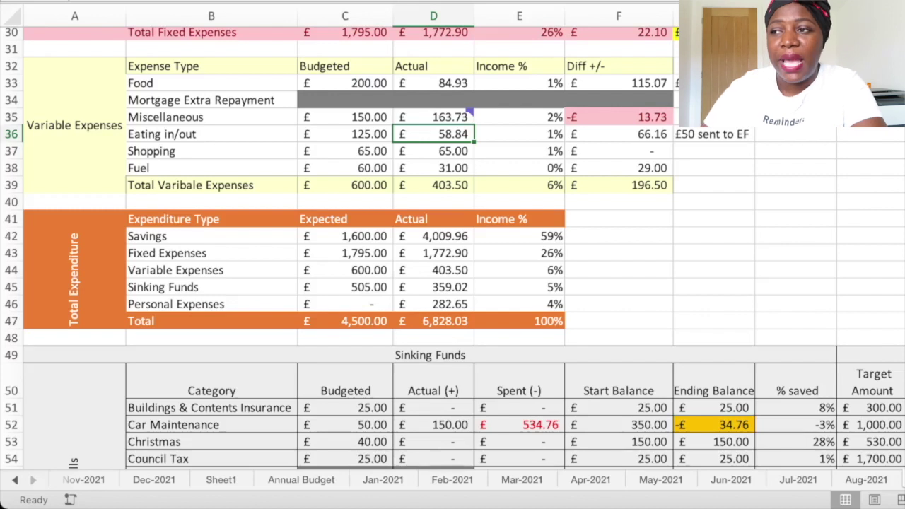
{"action": "left_click", "coordinate": [618, 134]}
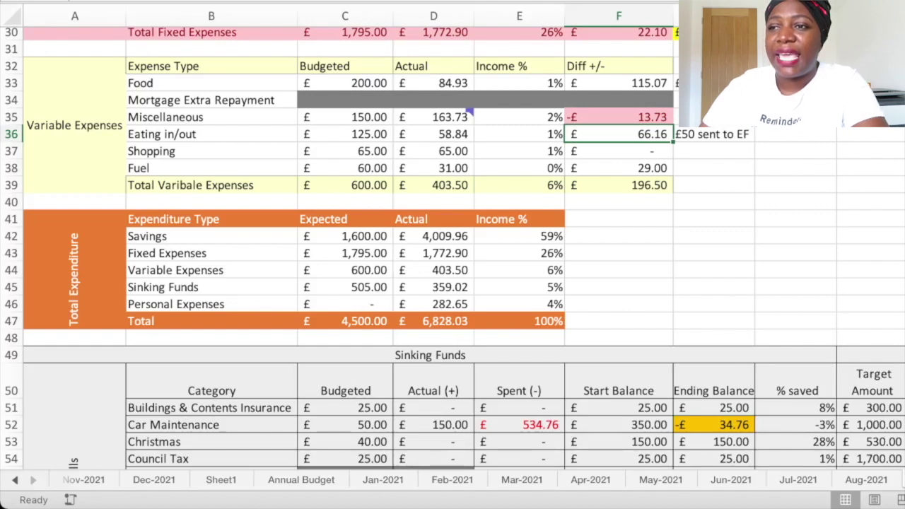
{"action": "scroll", "coordinate": [452, 244], "scroll_direction": "left", "scroll_amount": 1}
{"action": "scroll", "coordinate": [452, 243], "scroll_direction": "up", "scroll_amount": 2}
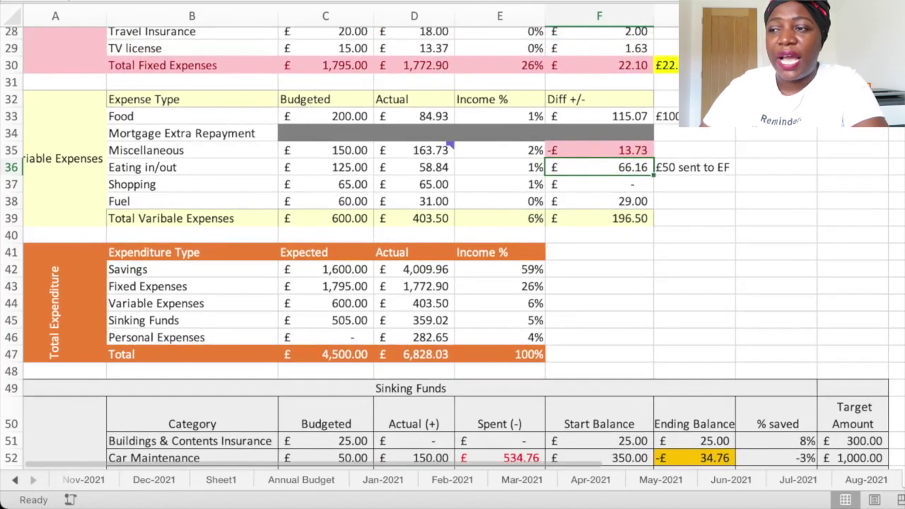
{"action": "left_click", "coordinate": [694, 168]}
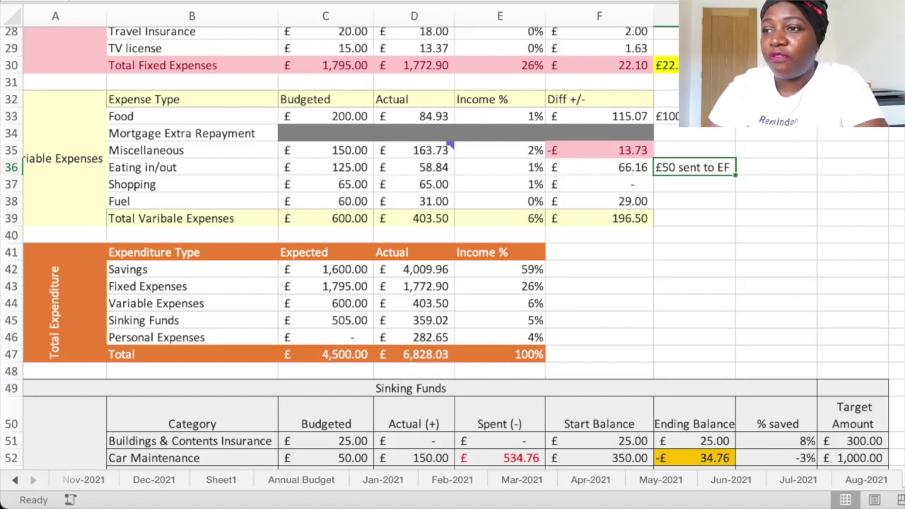
Compare the budgeted and actual amounts for Shopping in the Variable Expenses section
{"action": "left_click", "coordinate": [191, 184]}
{"action": "left_click", "coordinate": [326, 185]}
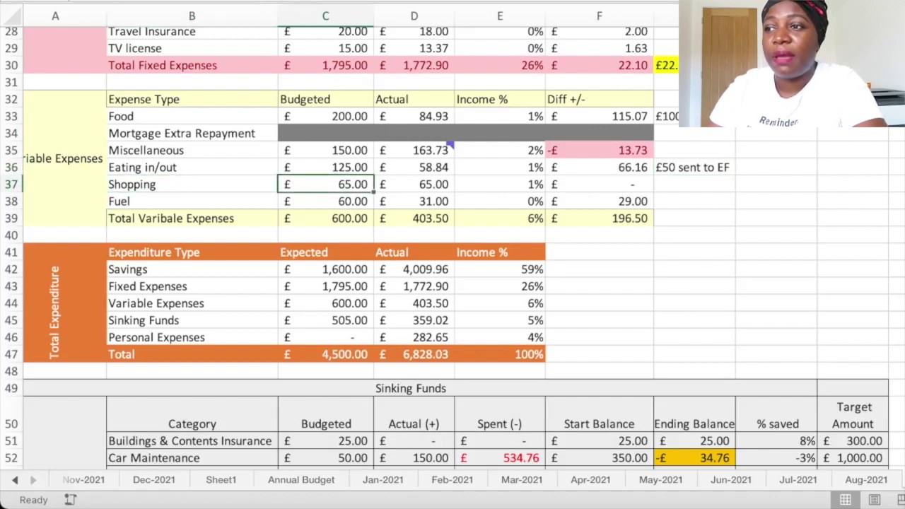
{"action": "left_click", "coordinate": [414, 184]}
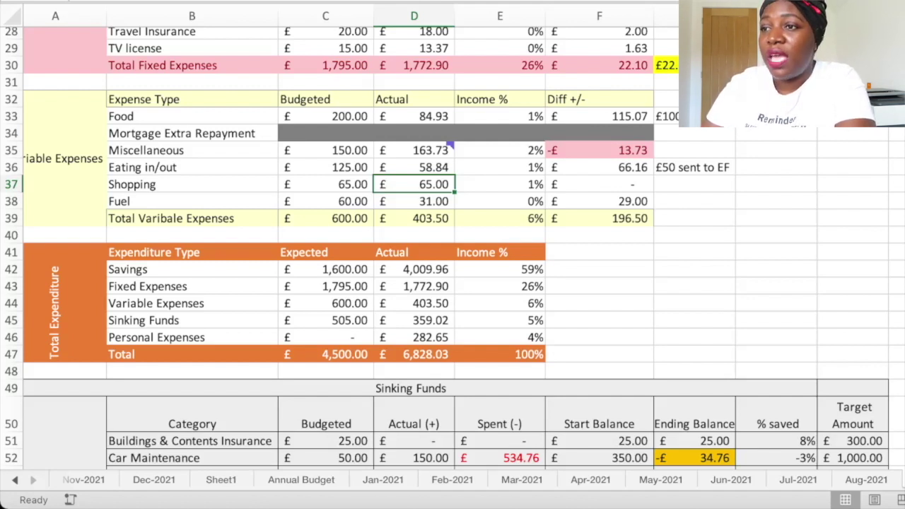
Compare the budgeted and actual amounts for Fuel in the Variable Expenses section and check its difference
{"action": "left_click", "coordinate": [191, 201]}
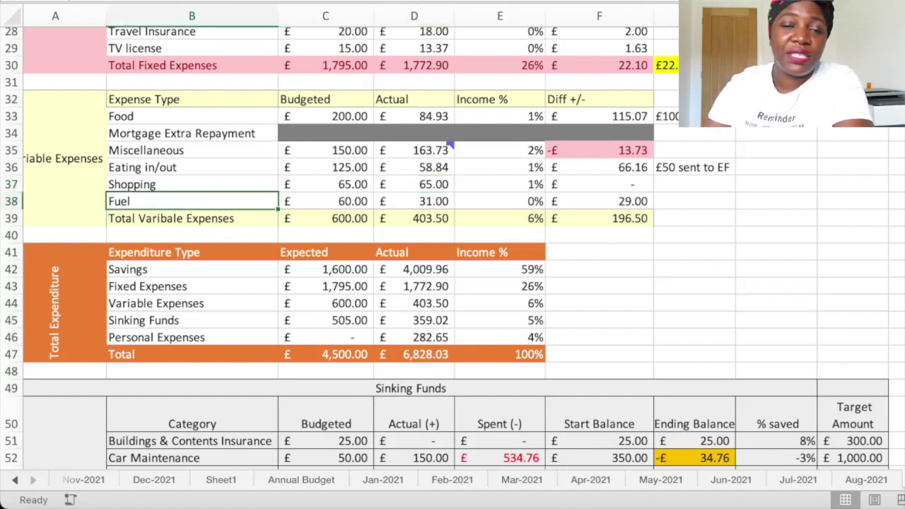
{"action": "left_click", "coordinate": [326, 202]}
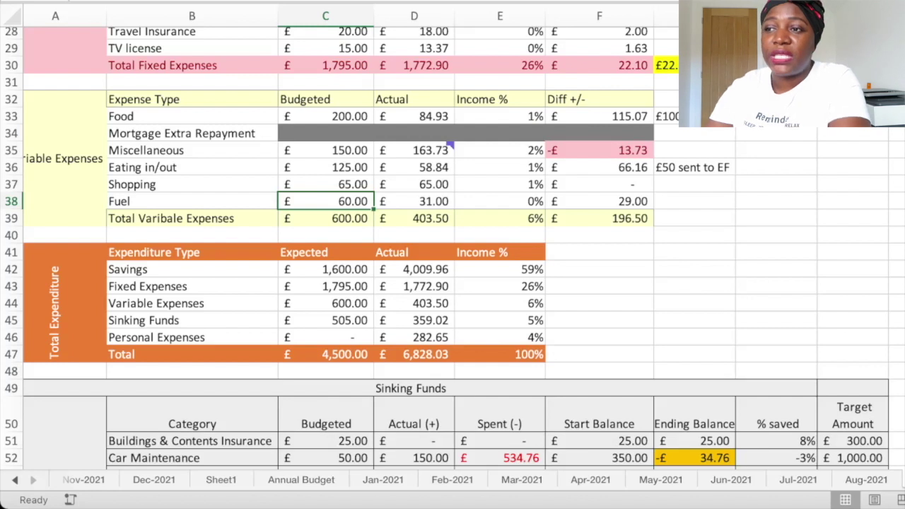
{"action": "left_click", "coordinate": [414, 201]}
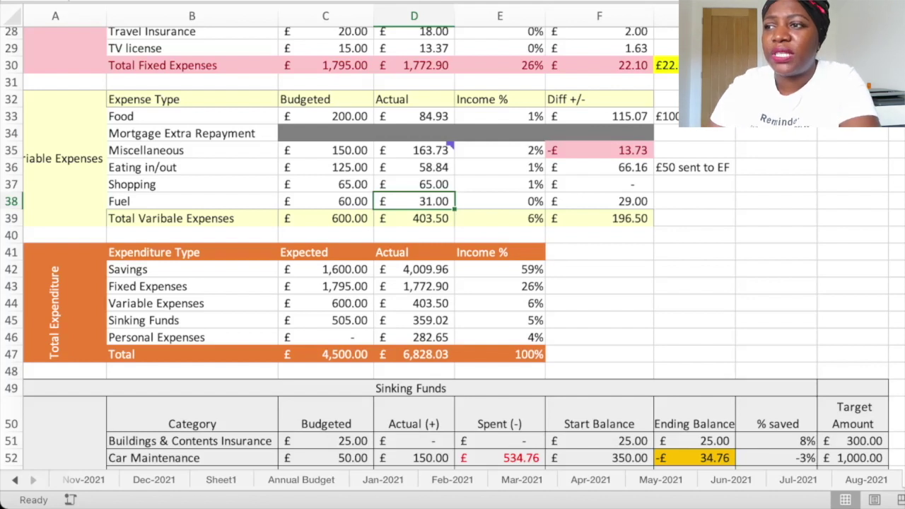
{"action": "left_click", "coordinate": [599, 202]}
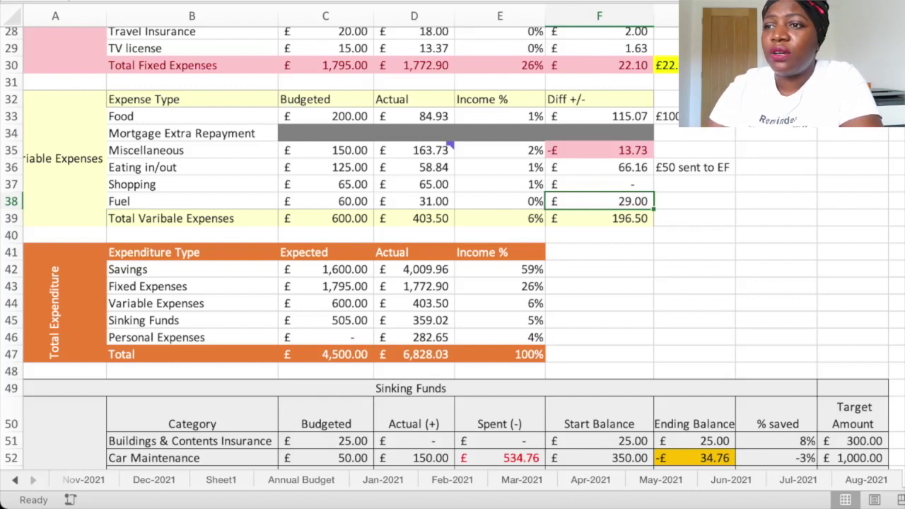
Compare the budgeted and actual totals for variable expenses, and recheck the actual amount and difference for Miscellaneous
{"action": "left_click", "coordinate": [192, 219]}
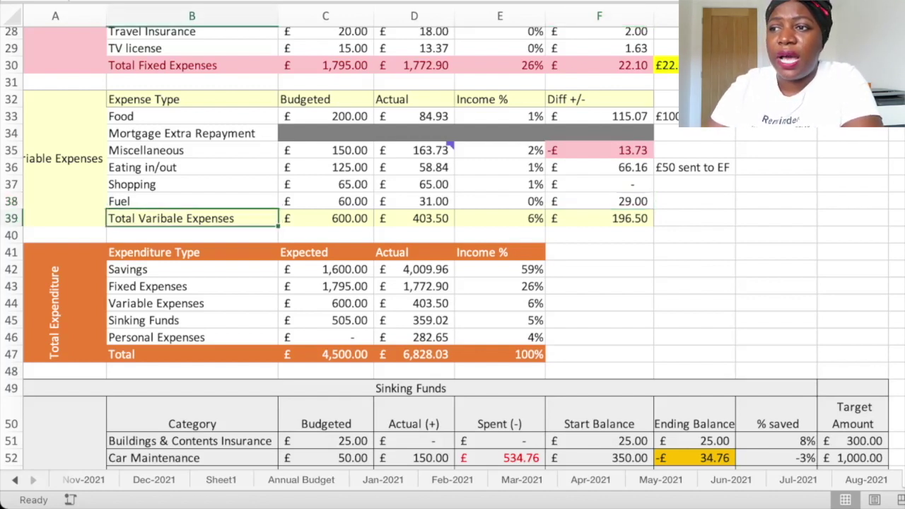
{"action": "left_click", "coordinate": [325, 219]}
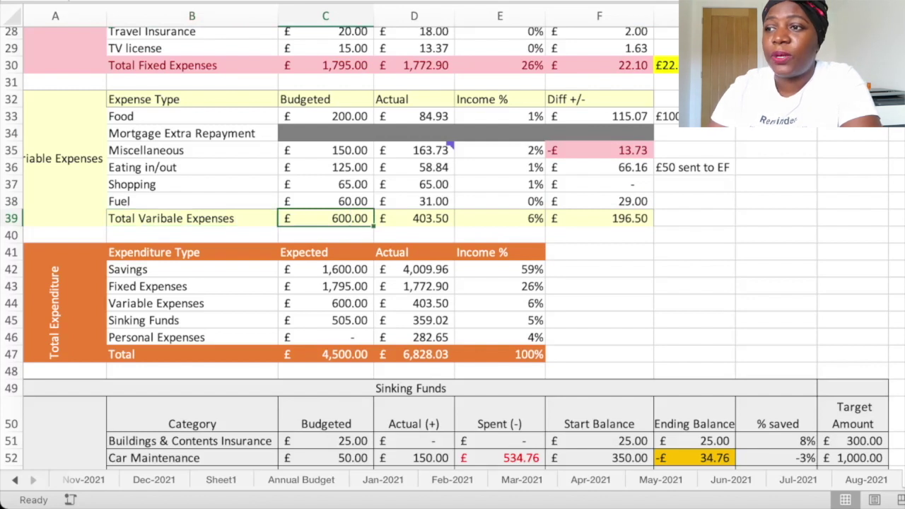
{"action": "left_click", "coordinate": [414, 218]}
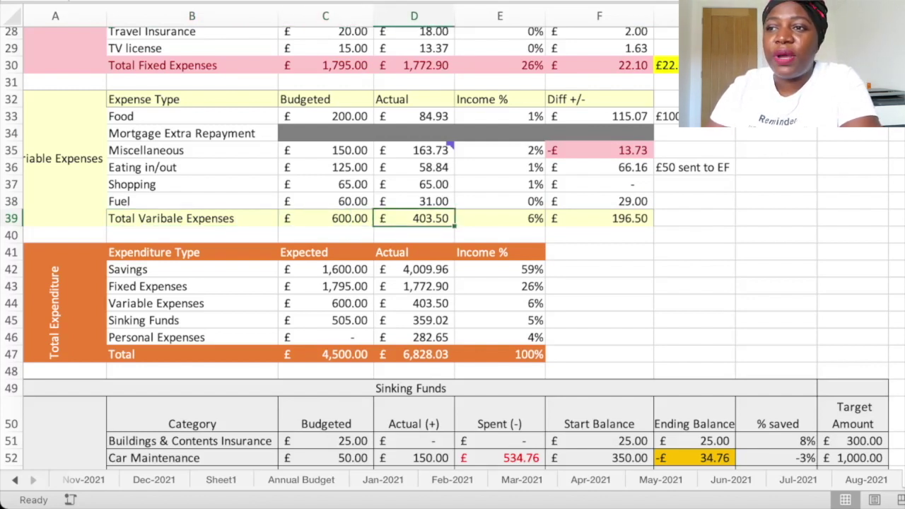
{"action": "left_click", "coordinate": [414, 151]}
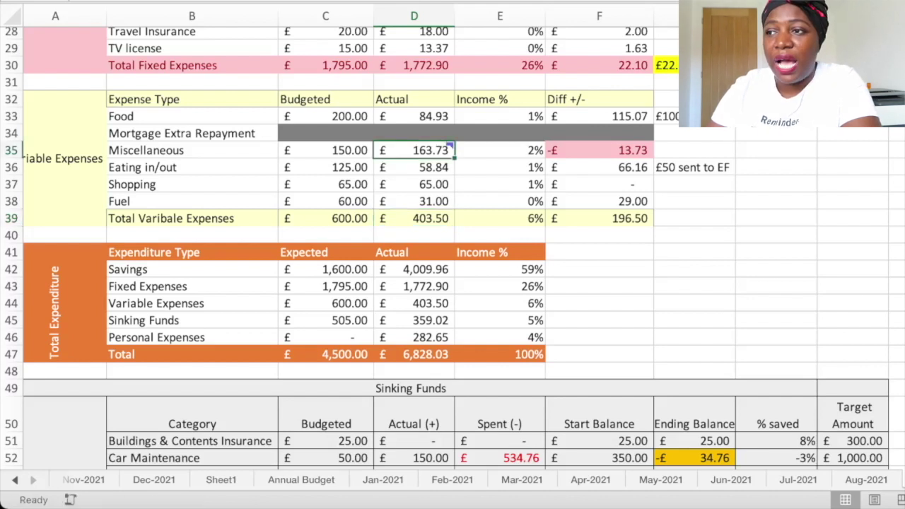
{"action": "left_click", "coordinate": [694, 354]}
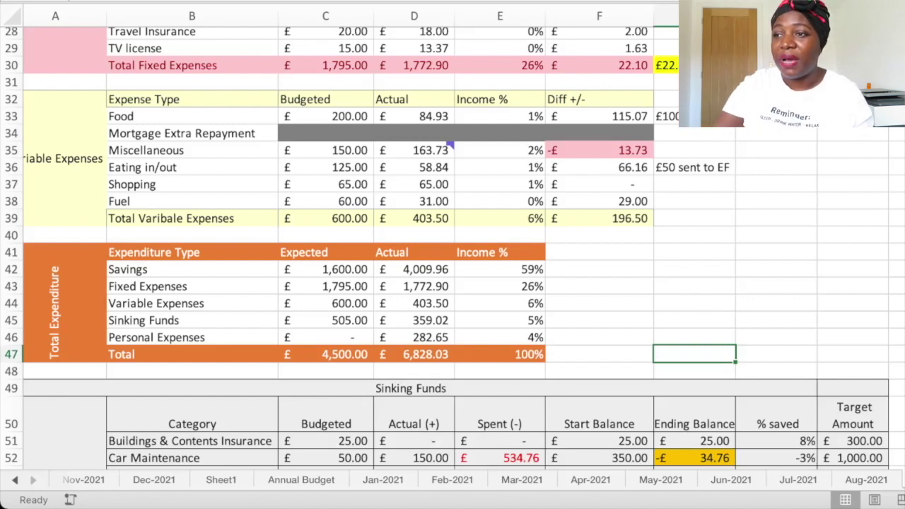
{"action": "left_click", "coordinate": [600, 150]}
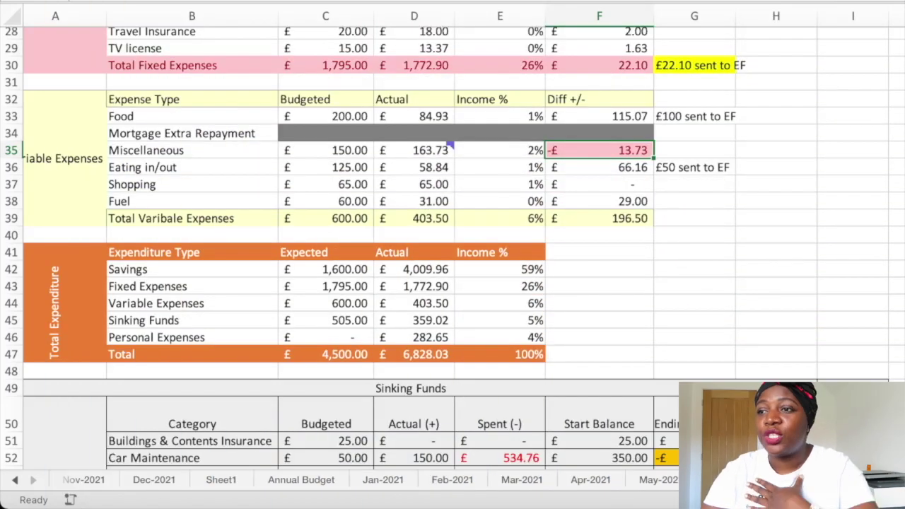
Review the Start Balance and Ending Balance columns of the annual bills in the Sinking Funds table
{"action": "scroll", "coordinate": [453, 255], "scroll_direction": "up", "scroll_amount": 1}
{"action": "scroll", "coordinate": [453, 255], "scroll_direction": "down", "scroll_amount": 6}
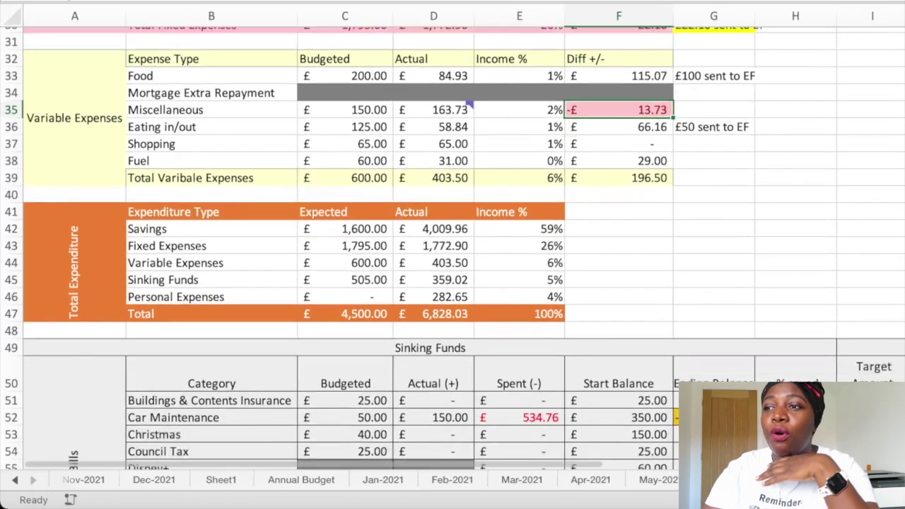
{"action": "scroll", "coordinate": [452, 248], "scroll_direction": "down", "scroll_amount": 1}
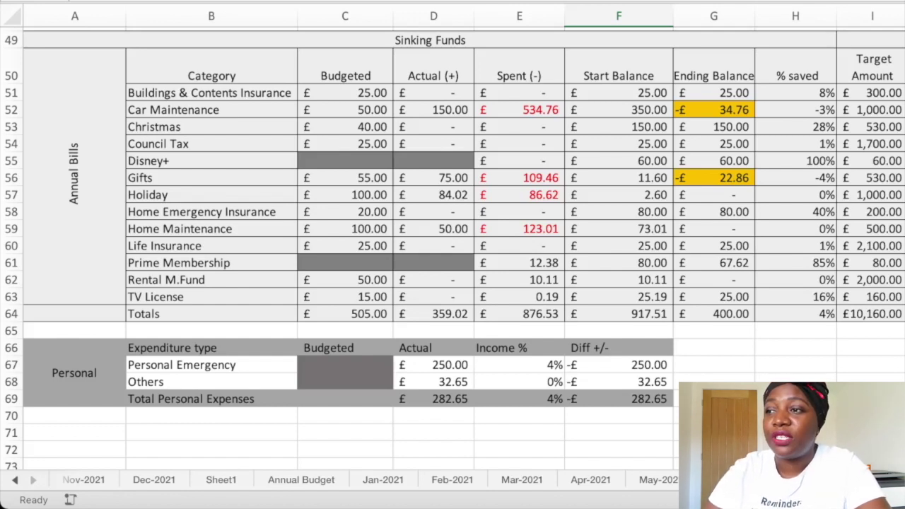
{"action": "left_click_drag", "start_coordinate": [619, 92], "coordinate": [618, 297]}
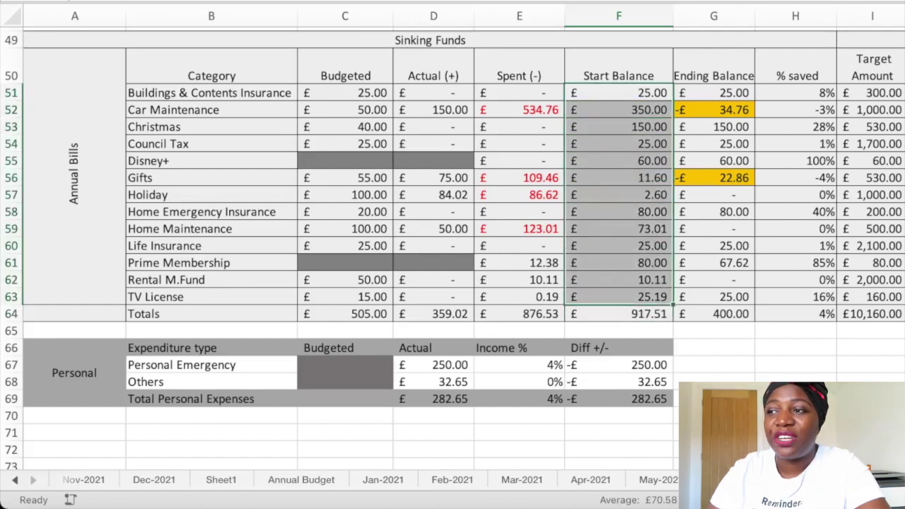
{"action": "left_click_drag", "start_coordinate": [714, 93], "coordinate": [714, 279]}
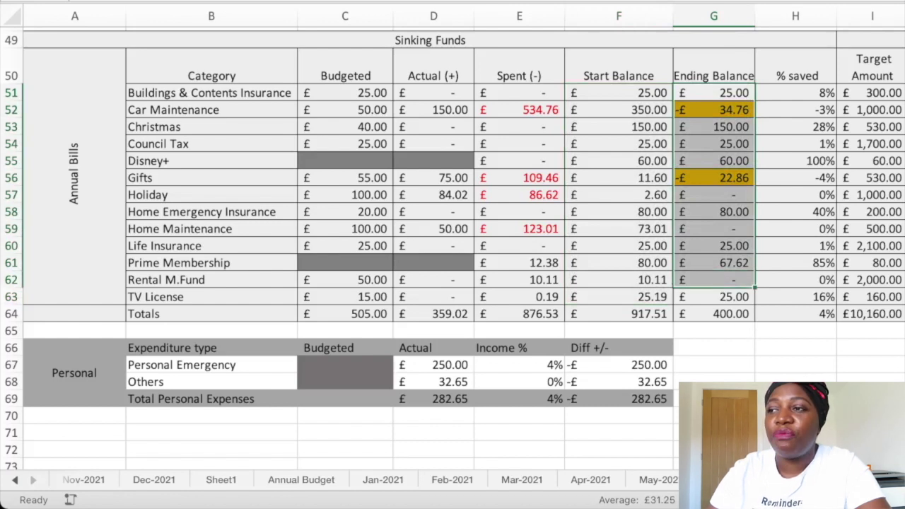
Check the ending balance, spent amount and budgeted amount for Buildings & Contents Insurance in the Sinking Funds table
{"action": "left_click", "coordinate": [714, 93]}
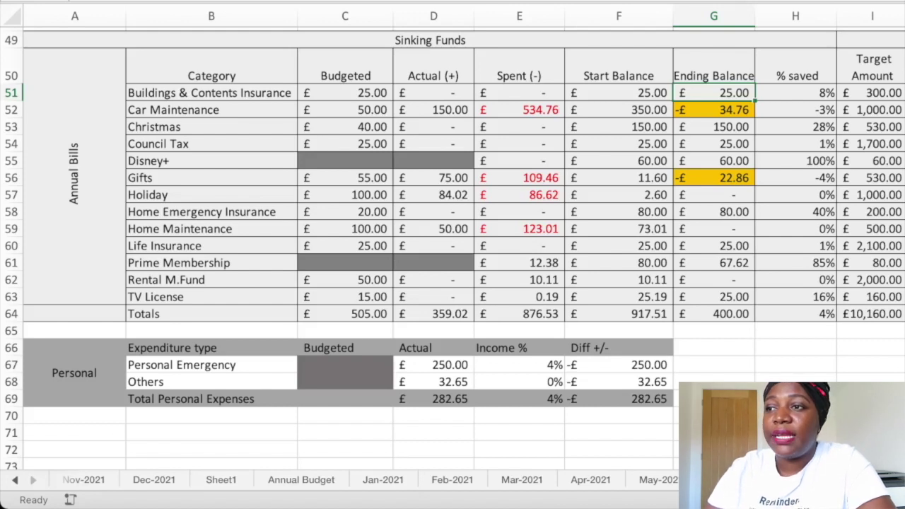
{"action": "left_click", "coordinate": [518, 92]}
{"action": "left_click", "coordinate": [345, 93]}
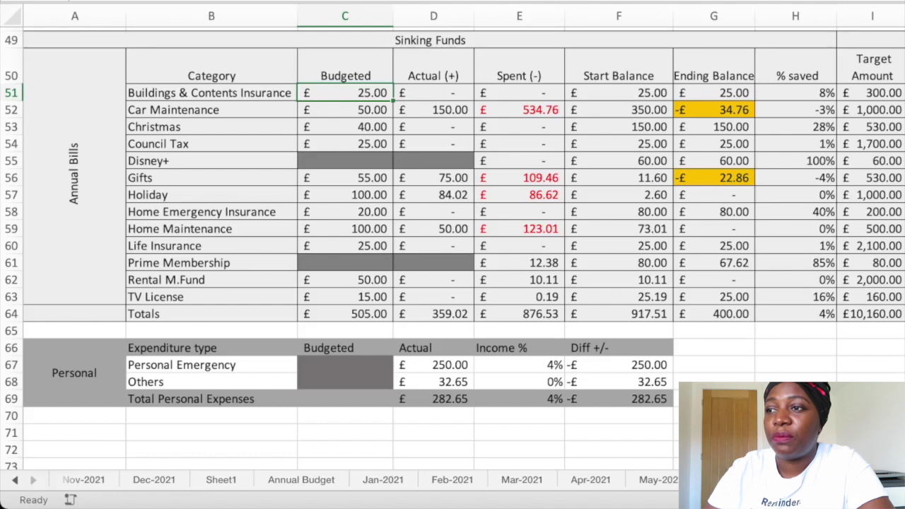
Compare the budgeted, actual and spent amounts for Car Maintenance and check its ending balance
{"action": "left_click", "coordinate": [345, 110]}
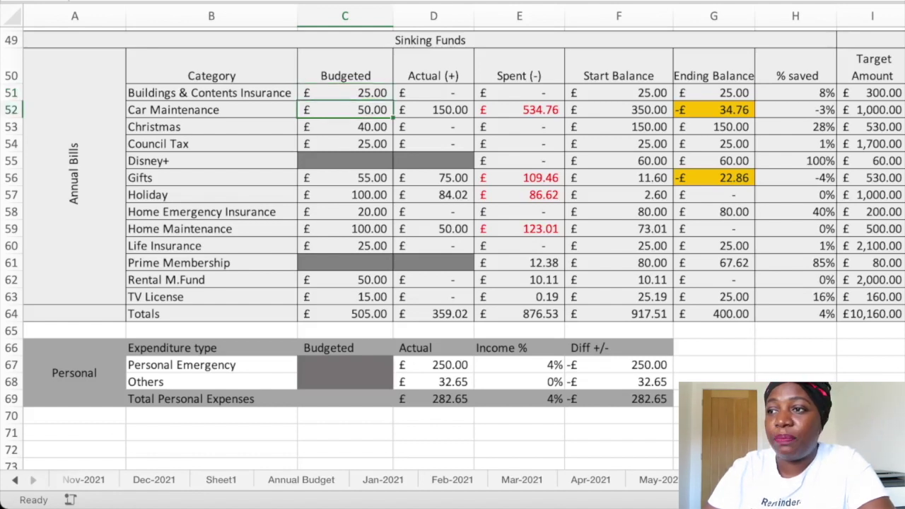
{"action": "left_click", "coordinate": [433, 110]}
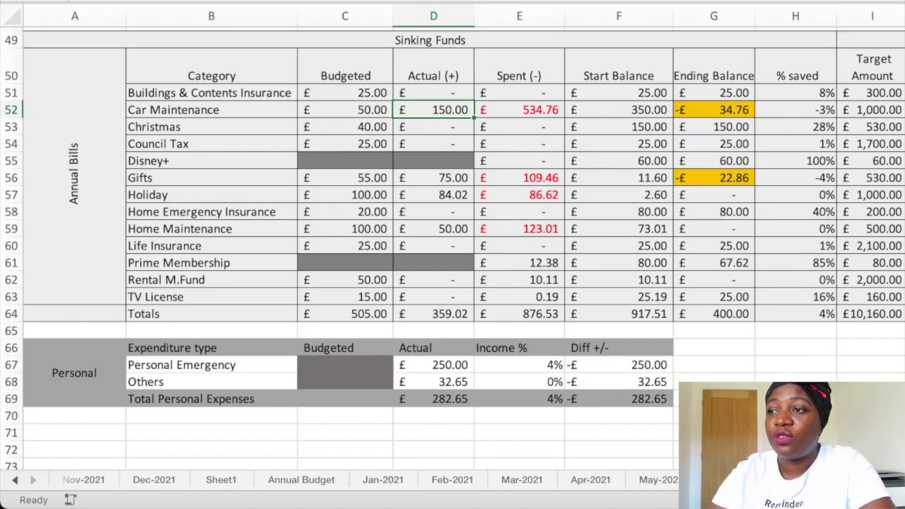
{"action": "left_click", "coordinate": [520, 110]}
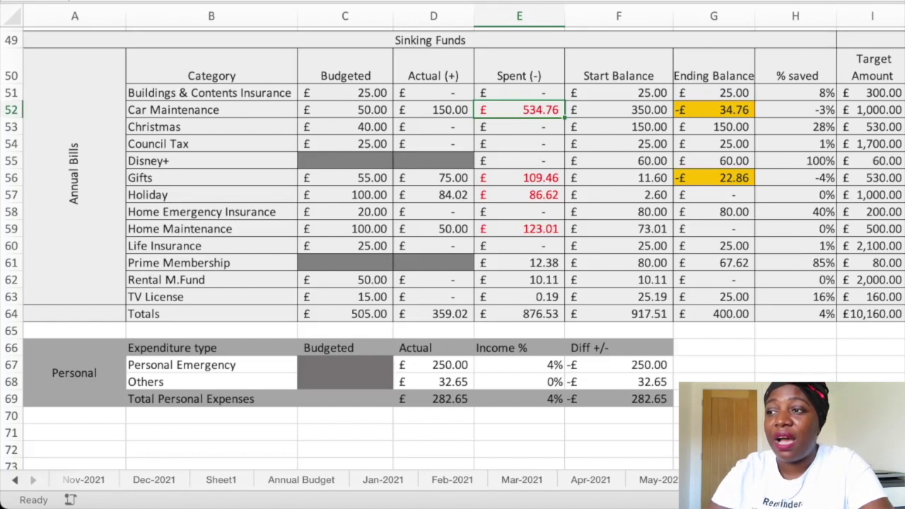
{"action": "left_click", "coordinate": [714, 111]}
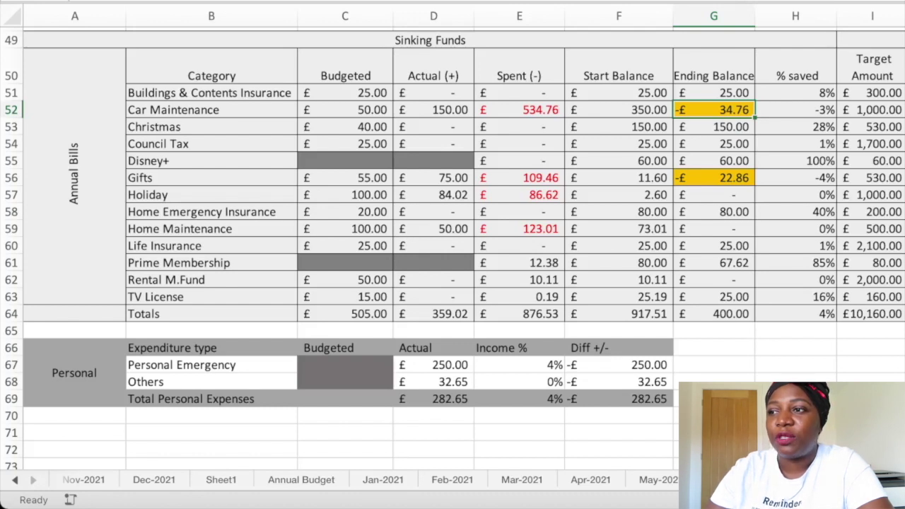
{"action": "left_click", "coordinate": [520, 110]}
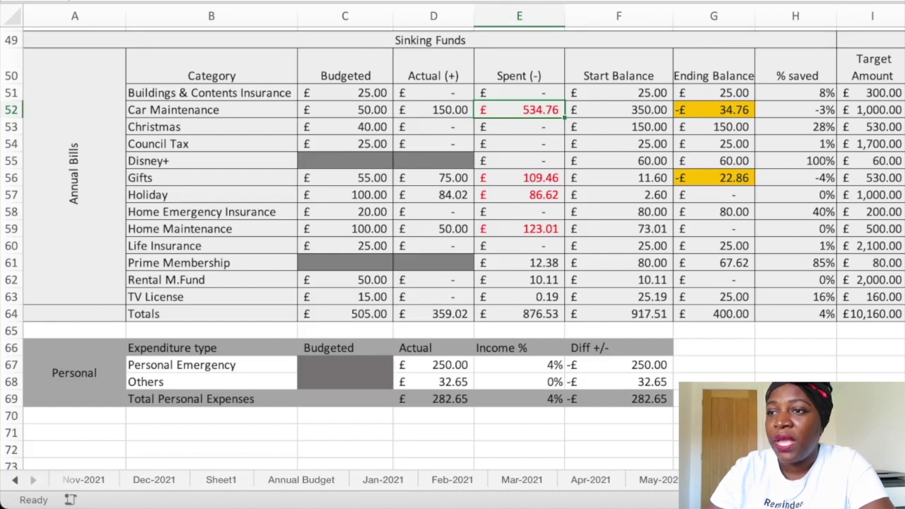
Check the budgeted entries for the Christmas, Council Tax and Disney+ sinking funds
{"action": "left_click", "coordinate": [345, 127]}
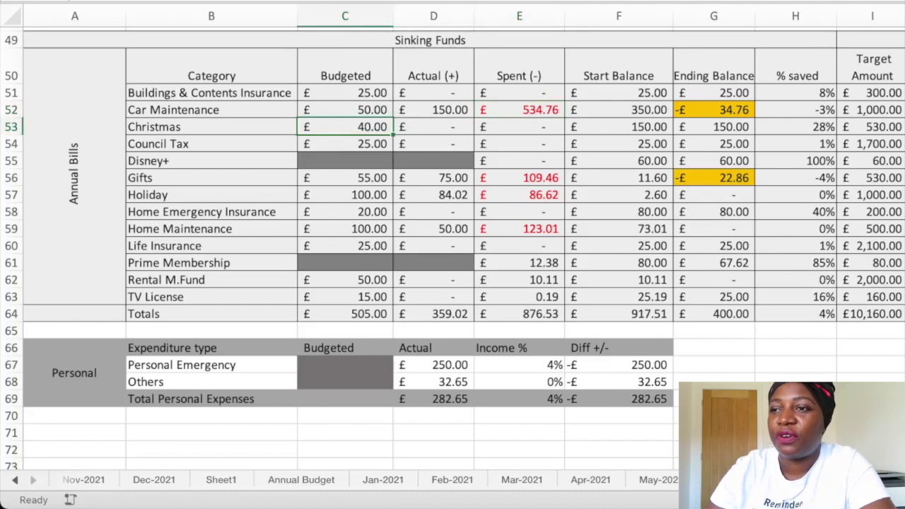
{"action": "left_click", "coordinate": [345, 144]}
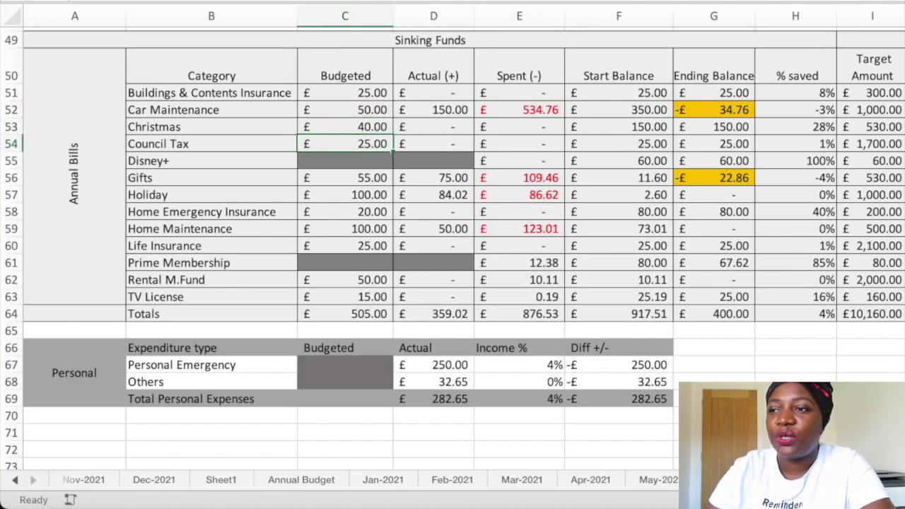
{"action": "left_click", "coordinate": [345, 161]}
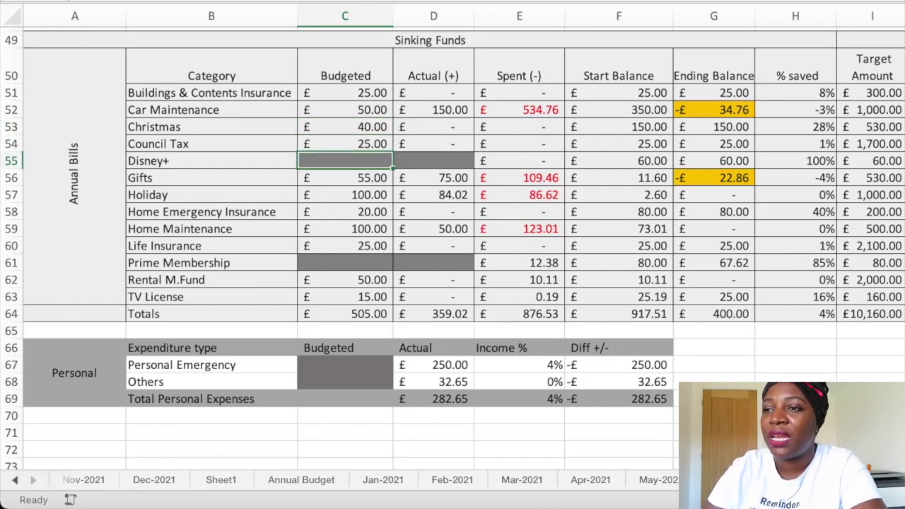
Compare the budgeted, actual and spent amounts for the Gifts sinking fund and check its start and ending balances
{"action": "left_click", "coordinate": [345, 178]}
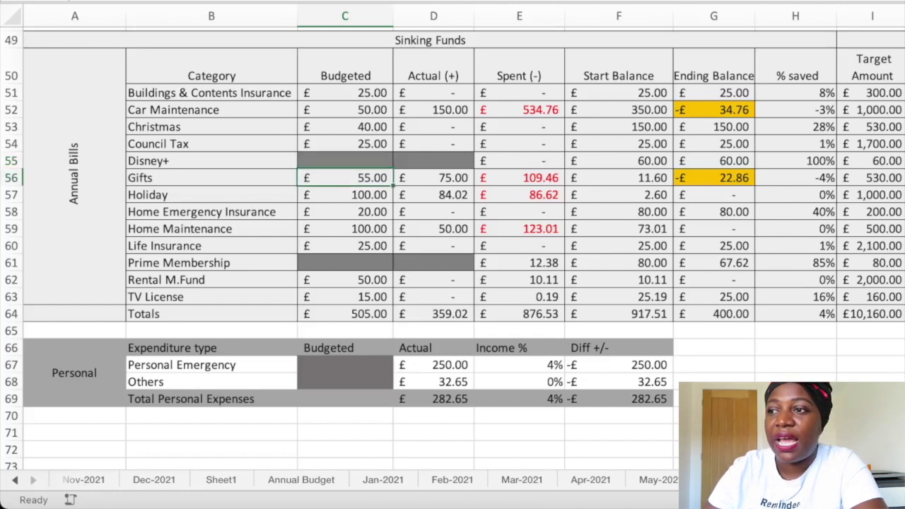
{"action": "left_click", "coordinate": [434, 178]}
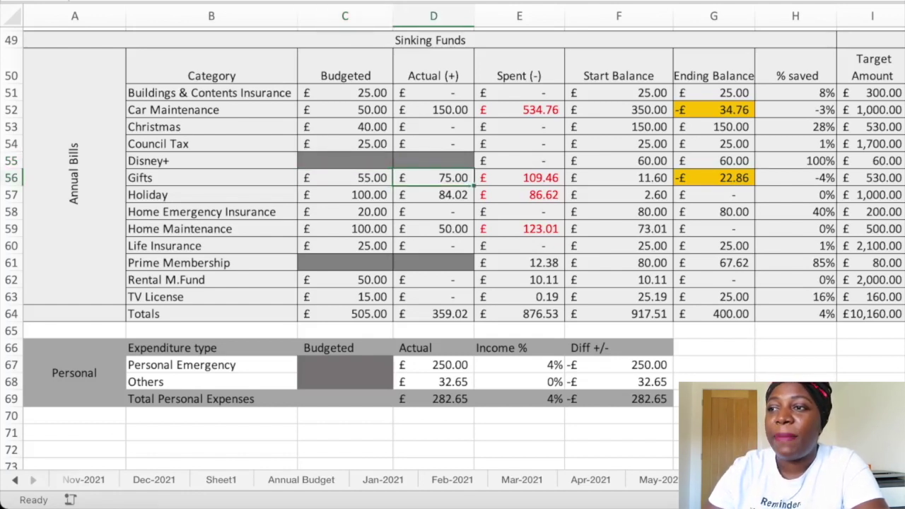
{"action": "left_click", "coordinate": [519, 178]}
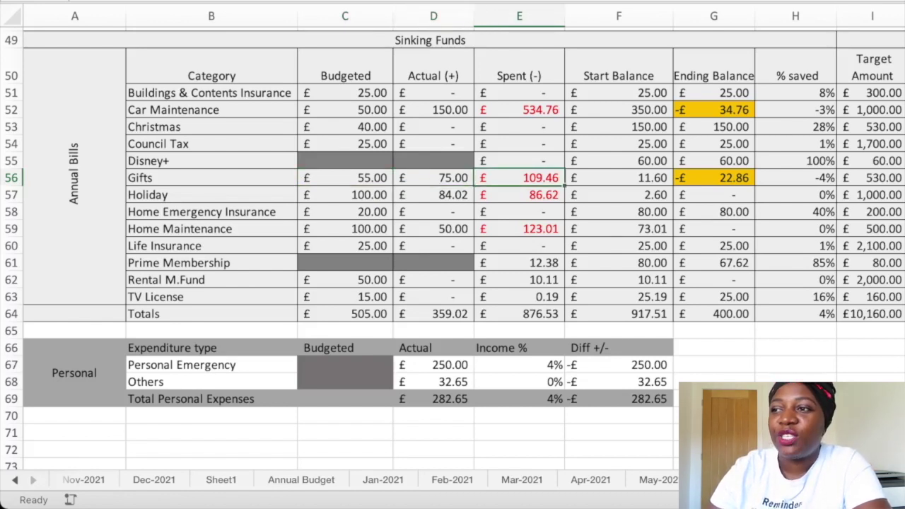
{"action": "left_click", "coordinate": [618, 179]}
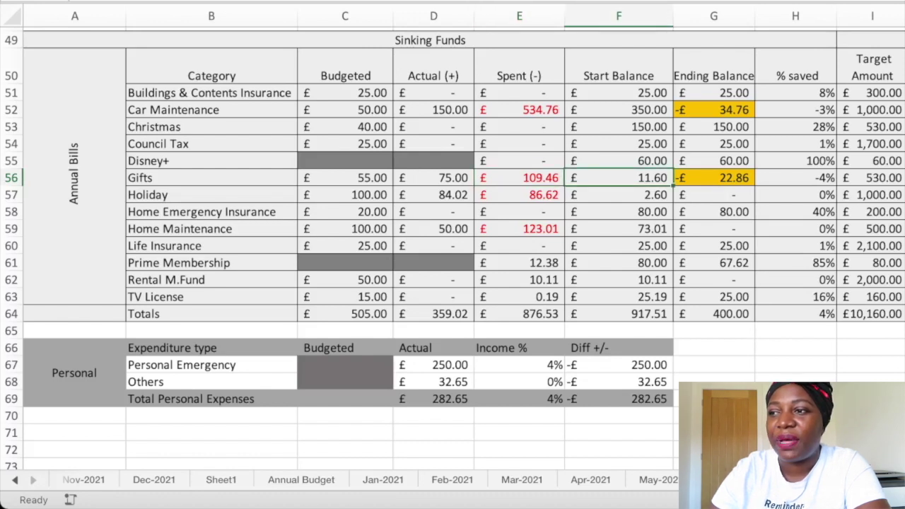
{"action": "left_click", "coordinate": [433, 177]}
{"action": "left_click", "coordinate": [518, 177]}
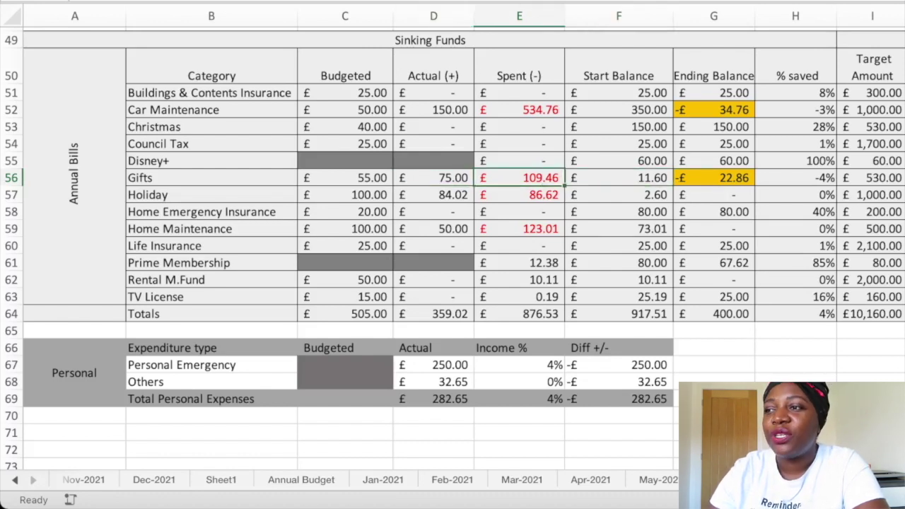
{"action": "left_click", "coordinate": [714, 177]}
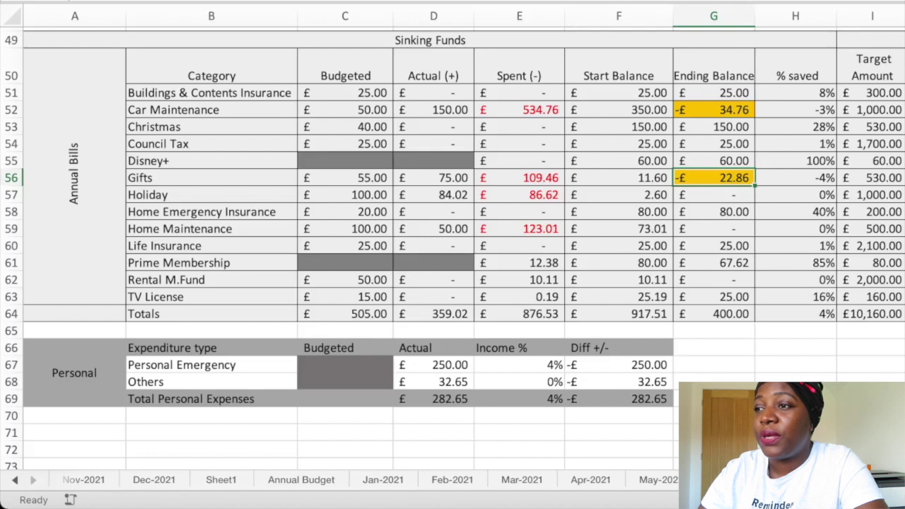
{"action": "left_click", "coordinate": [519, 178]}
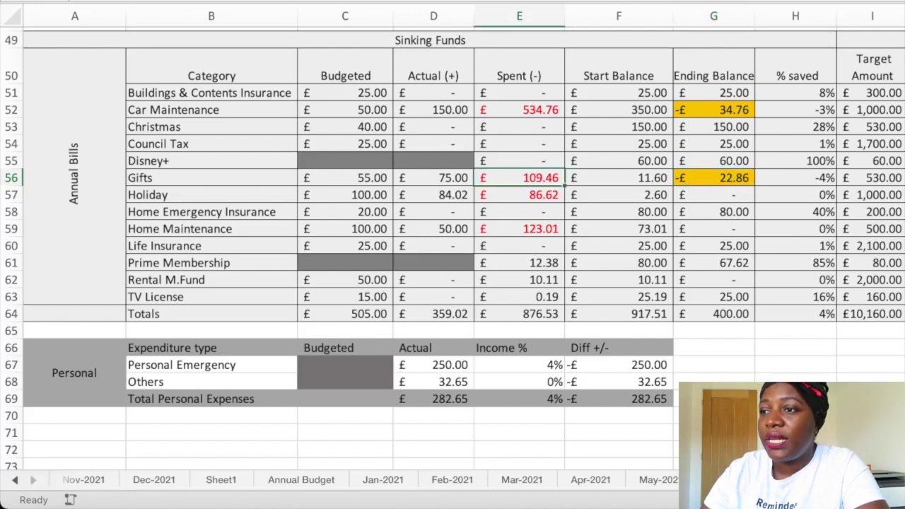
Compare the budgeted, actual and spent amounts for the Holiday sinking fund
{"action": "left_click", "coordinate": [211, 195]}
{"action": "left_click", "coordinate": [345, 195]}
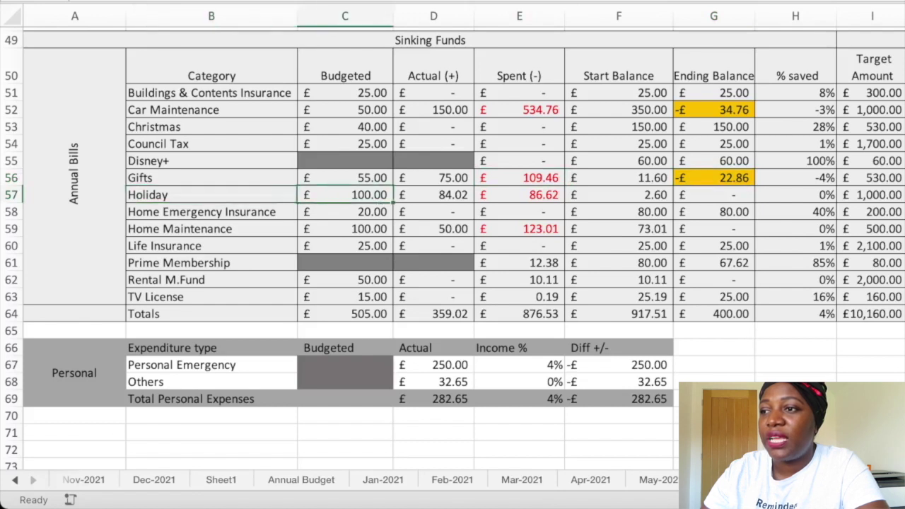
{"action": "left_click", "coordinate": [433, 195]}
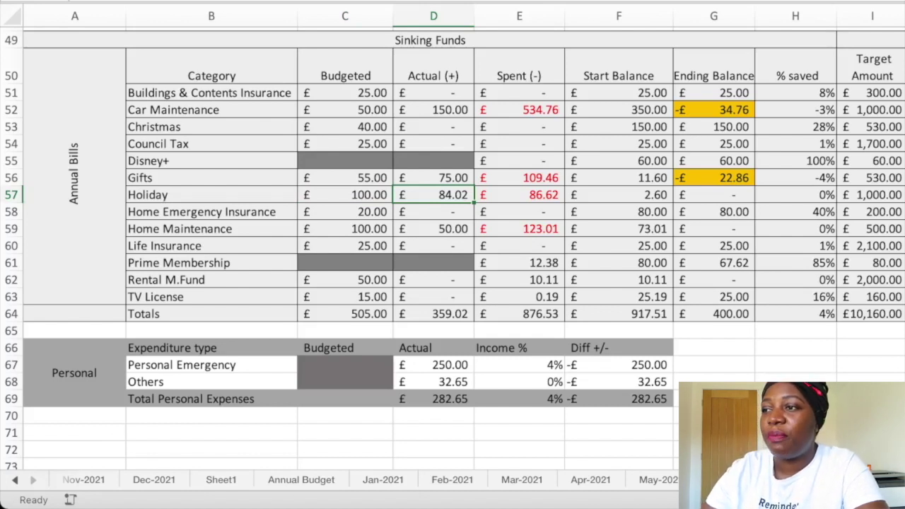
{"action": "left_click", "coordinate": [519, 195]}
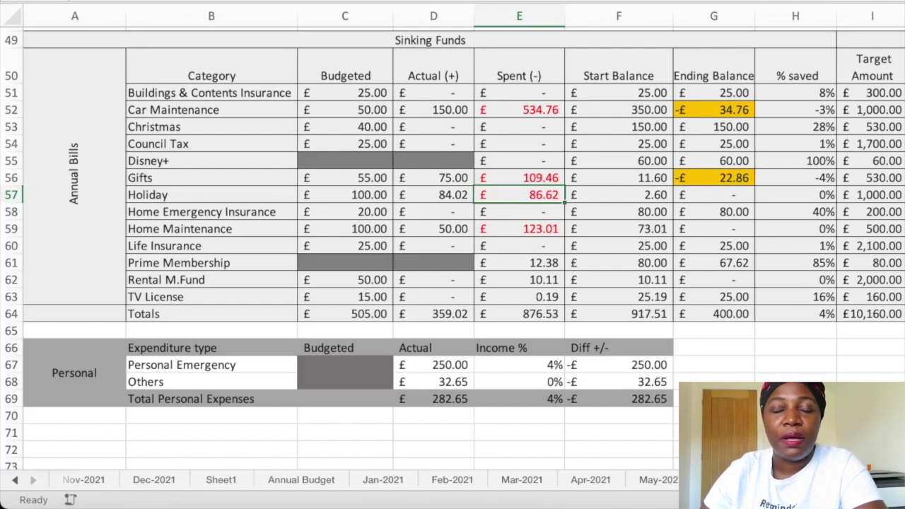
Check the Home Emergency Insurance budget and compare Home Maintenance's budgeted, actual and spent amounts with its start balance
{"action": "left_click", "coordinate": [345, 212]}
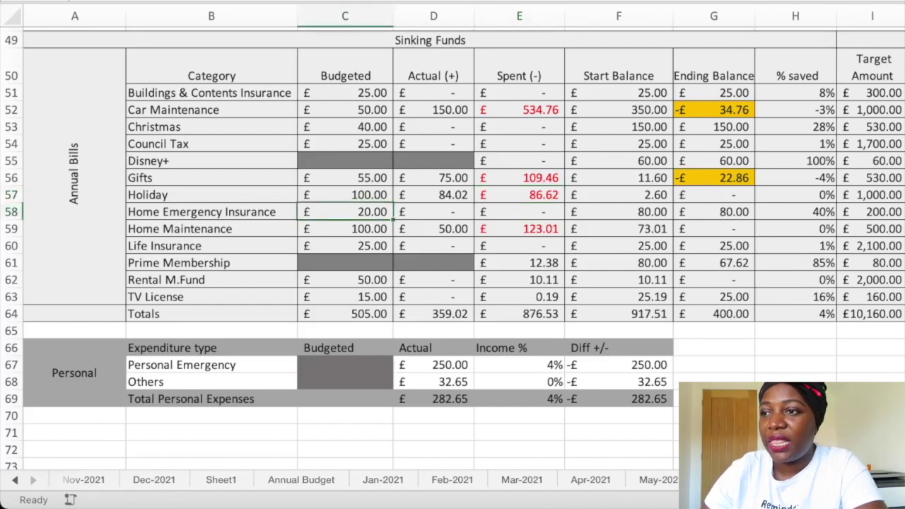
{"action": "left_click", "coordinate": [345, 229]}
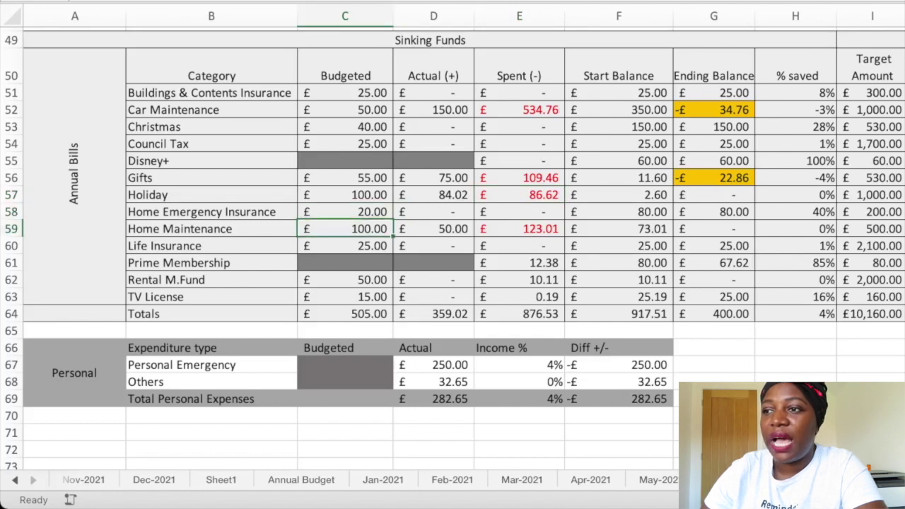
{"action": "left_click", "coordinate": [434, 229]}
{"action": "left_click", "coordinate": [519, 229]}
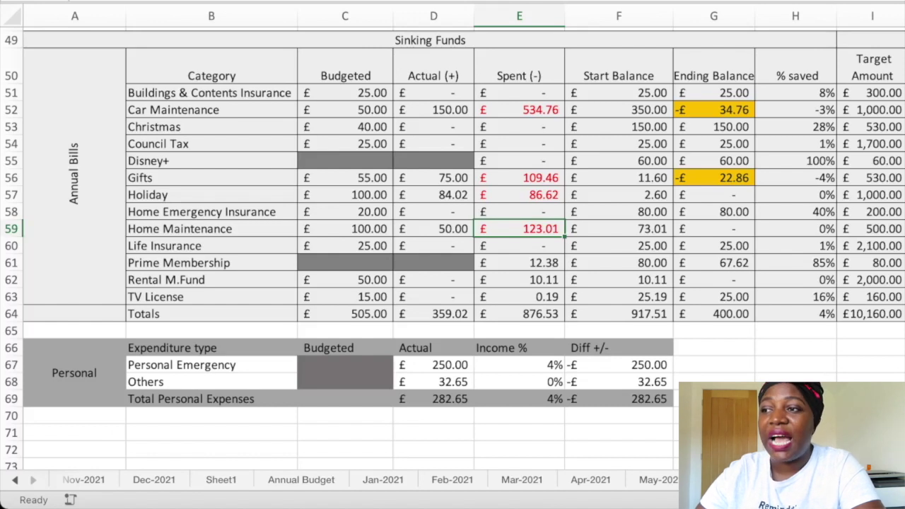
{"action": "left_click", "coordinate": [618, 229]}
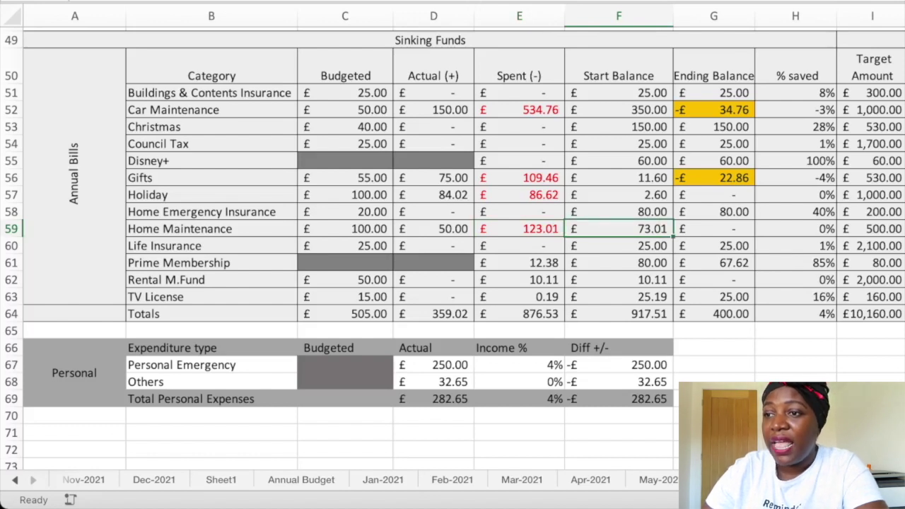
Check the budgeted entries from Life Insurance to TV License, plus the spent amounts for Rental M.Fund and TV License
{"action": "left_click", "coordinate": [345, 246]}
{"action": "left_click", "coordinate": [345, 263]}
{"action": "left_click", "coordinate": [345, 280]}
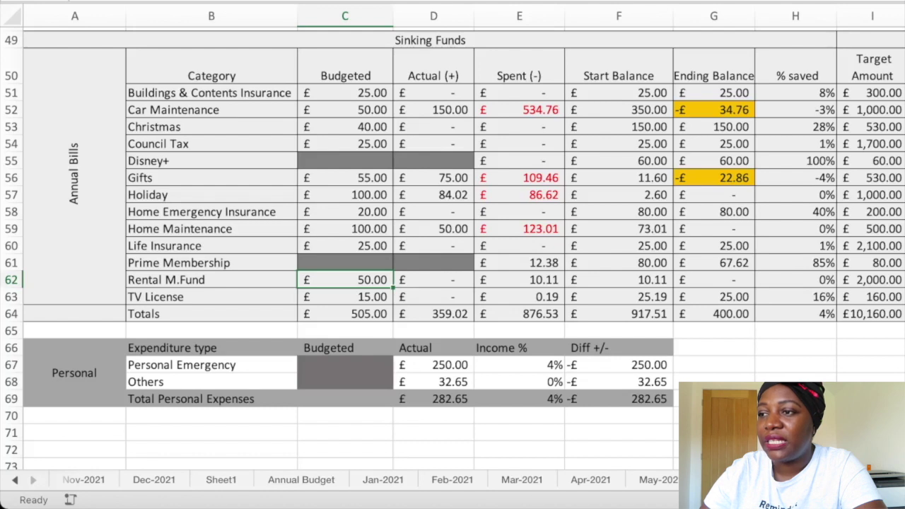
{"action": "left_click", "coordinate": [520, 280]}
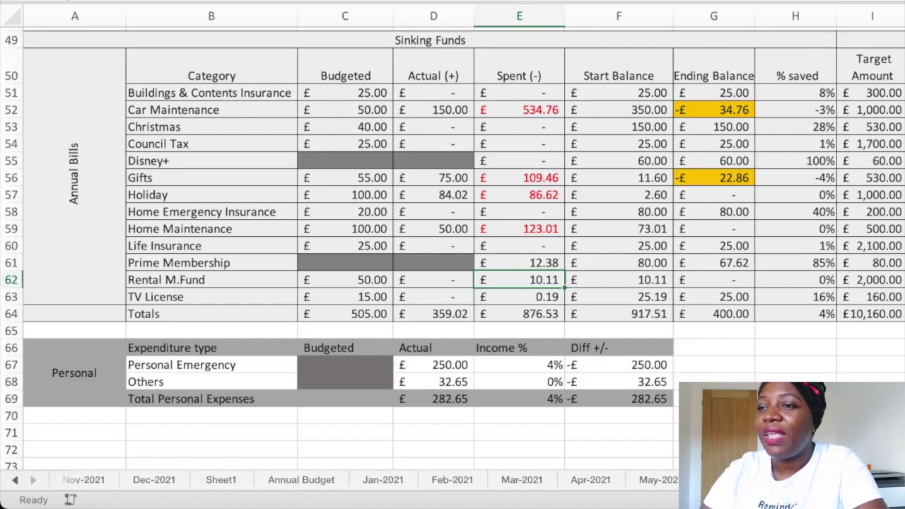
{"action": "left_click", "coordinate": [345, 296]}
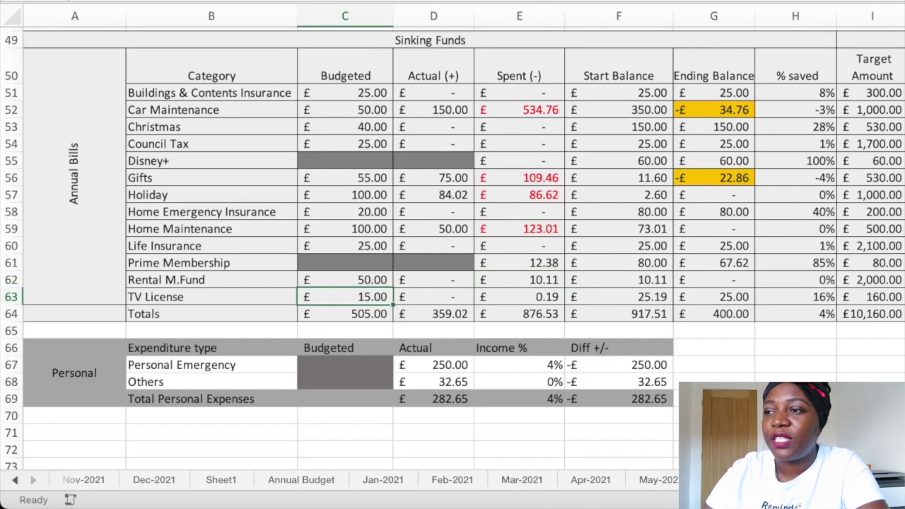
{"action": "left_click", "coordinate": [519, 297]}
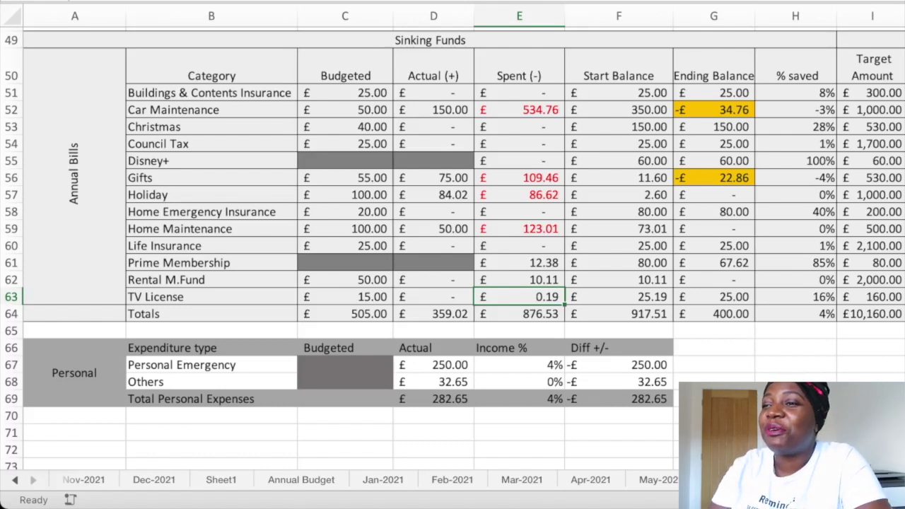
Review the sinking funds totals for budgeted, actual, spent, start balance and ending balance
{"action": "left_click", "coordinate": [345, 314]}
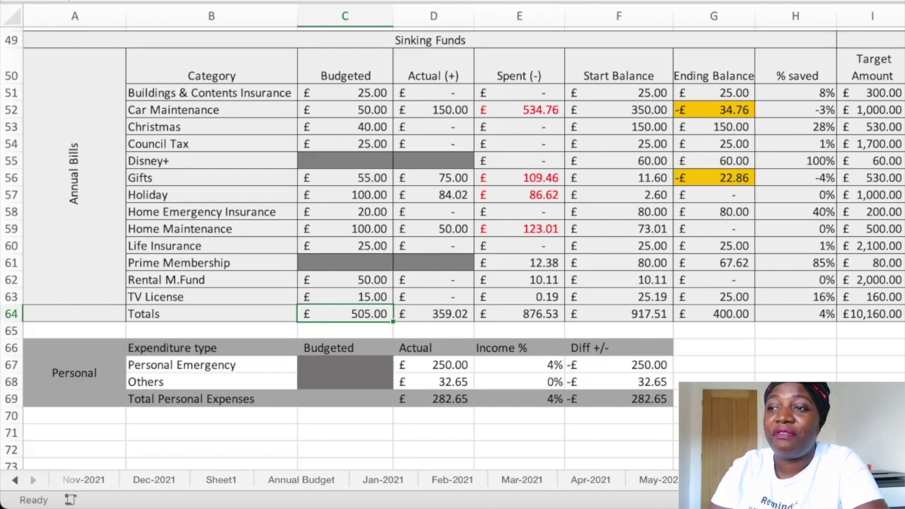
{"action": "left_click", "coordinate": [434, 314]}
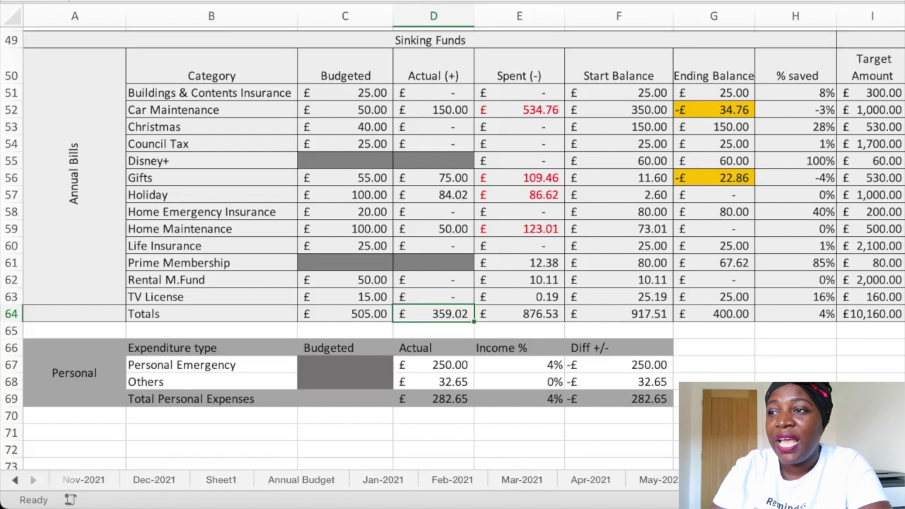
{"action": "left_click", "coordinate": [520, 314]}
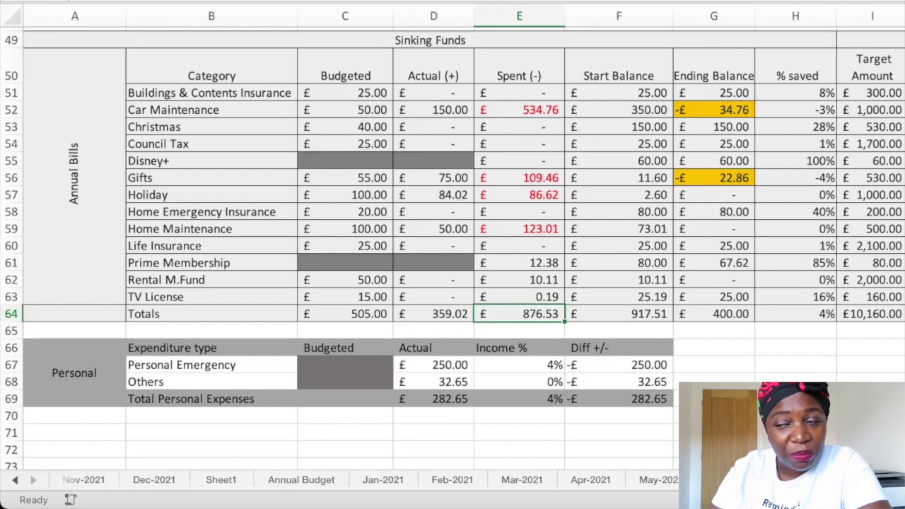
{"action": "left_click", "coordinate": [619, 314]}
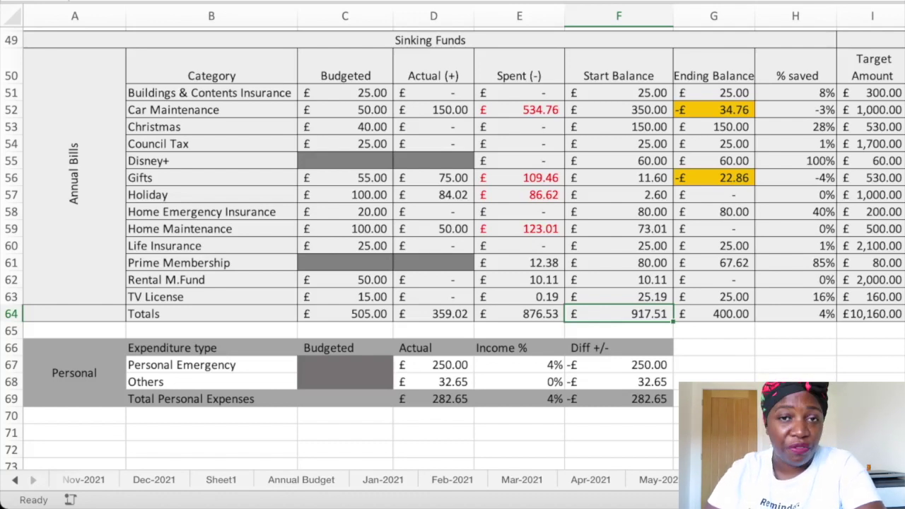
{"action": "left_click", "coordinate": [713, 314]}
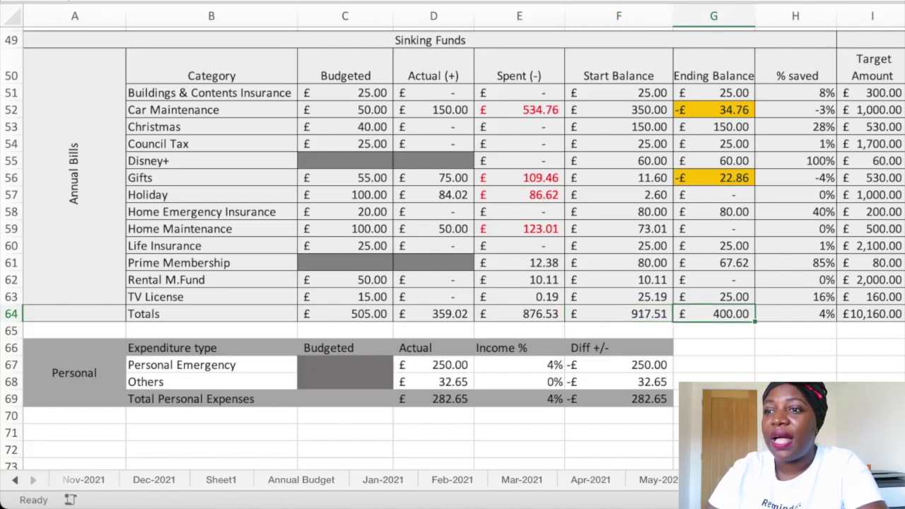
Examine the Personal section's actual amounts for Personal Emergency and Others, its budgeted cells and the total personal expenses
{"action": "scroll", "coordinate": [452, 248], "scroll_direction": "down", "scroll_amount": 2}
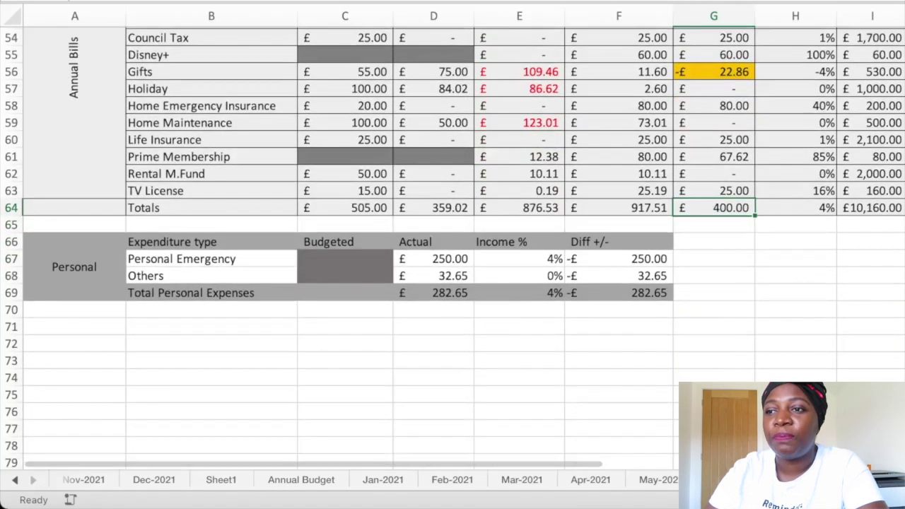
{"action": "left_click", "coordinate": [74, 268]}
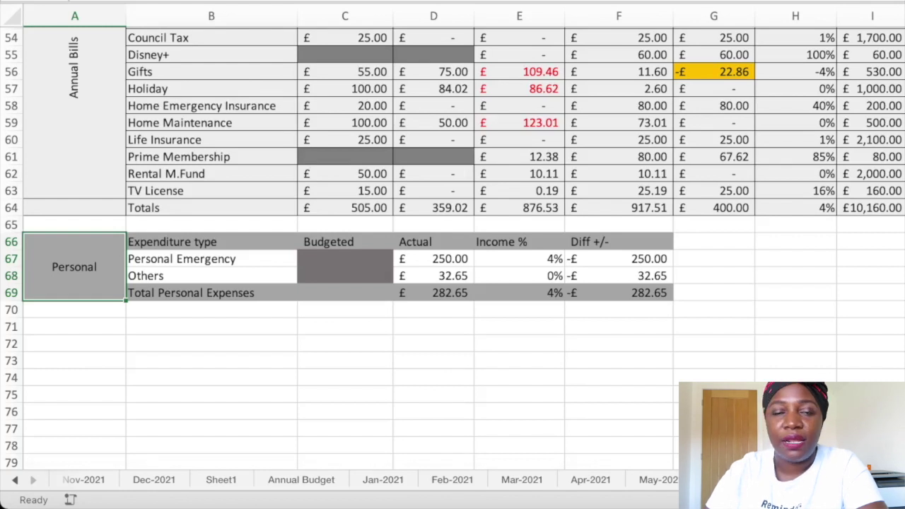
{"action": "left_click", "coordinate": [211, 260]}
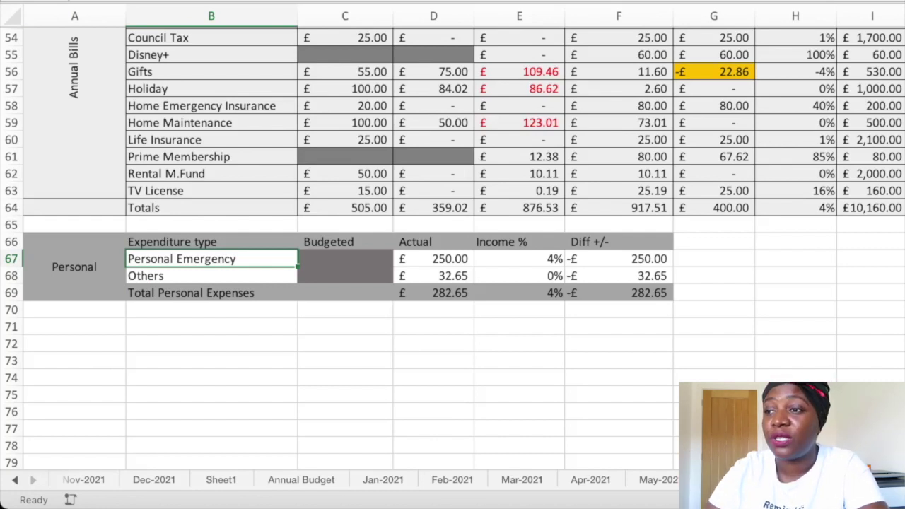
{"action": "left_click", "coordinate": [433, 259]}
{"action": "left_click_drag", "start_coordinate": [344, 259], "coordinate": [345, 277]}
{"action": "left_click", "coordinate": [211, 276]}
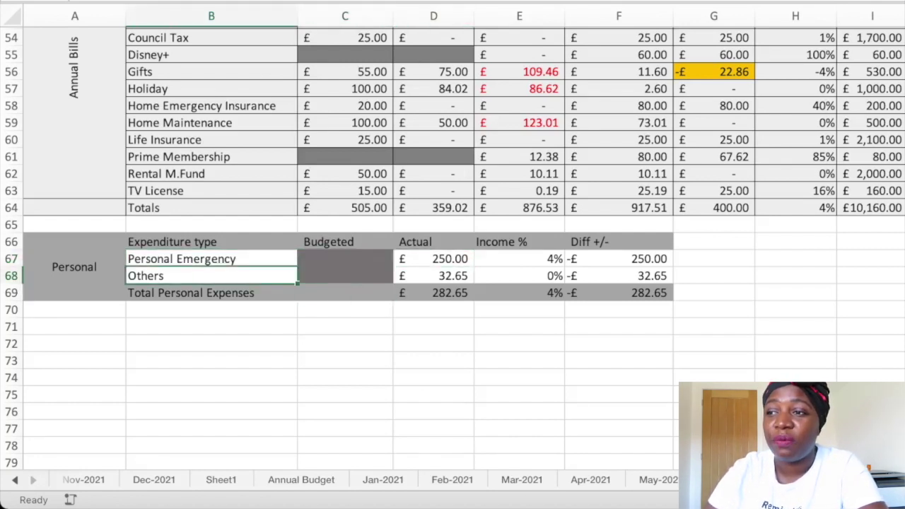
{"action": "left_click", "coordinate": [433, 276]}
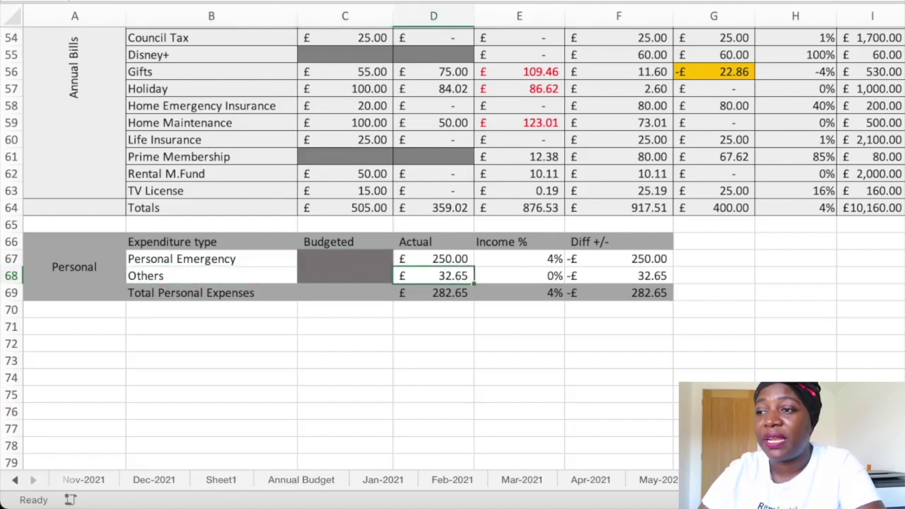
{"action": "left_click", "coordinate": [434, 293]}
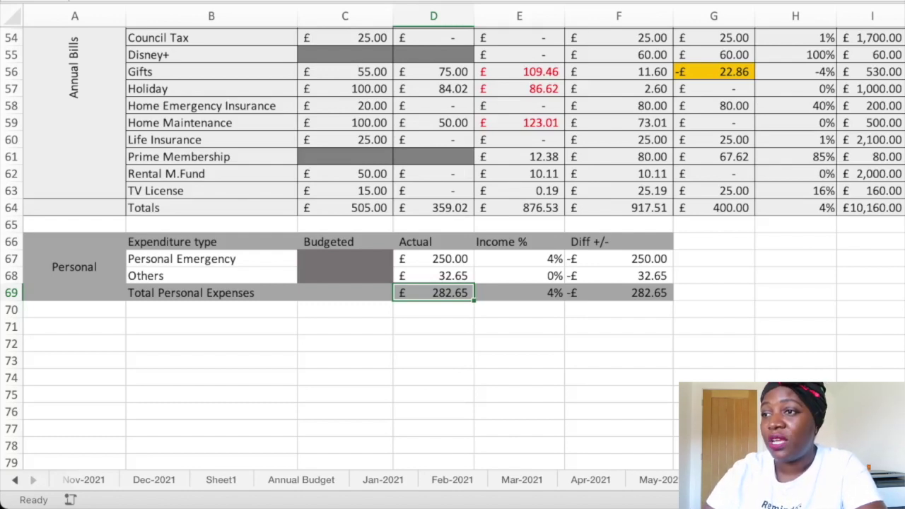
Compare the total actual income with the actual total in the Total Expenditure summary
{"action": "scroll", "coordinate": [452, 247], "scroll_direction": "up", "scroll_amount": 1}
{"action": "scroll", "coordinate": [468, 32], "scroll_direction": "up", "scroll_amount": 3}
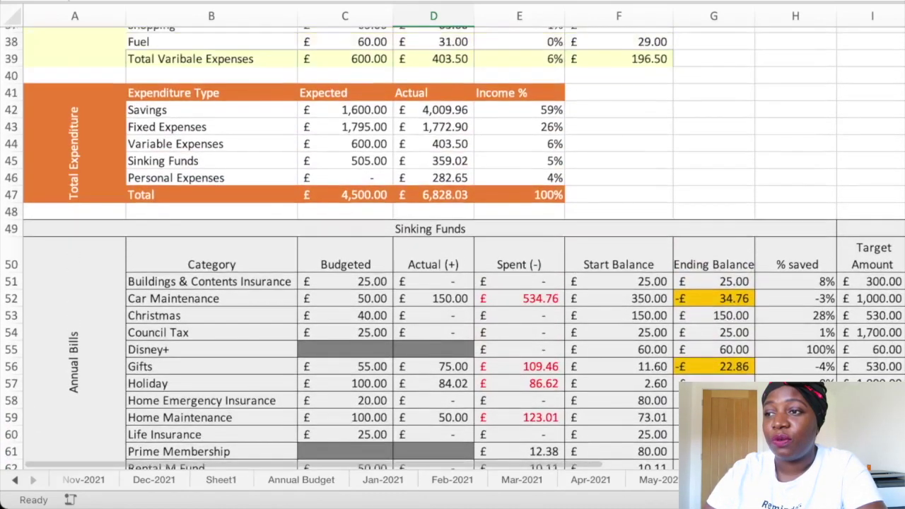
{"action": "scroll", "coordinate": [468, 32], "scroll_direction": "up", "scroll_amount": 11}
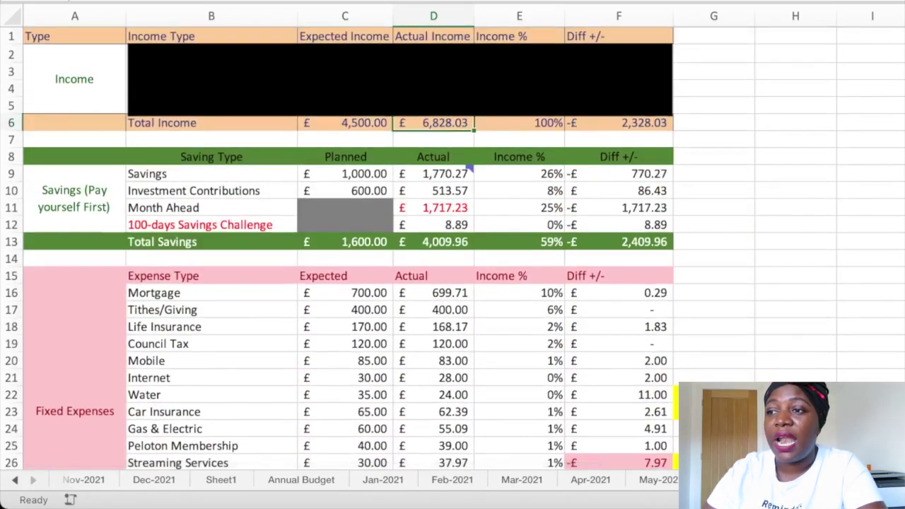
{"action": "scroll", "coordinate": [466, 168], "scroll_direction": "down", "scroll_amount": 11}
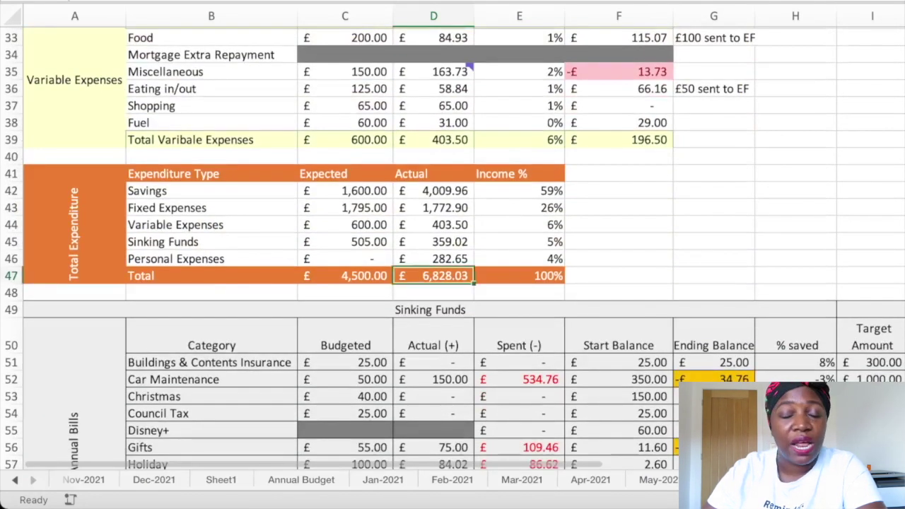